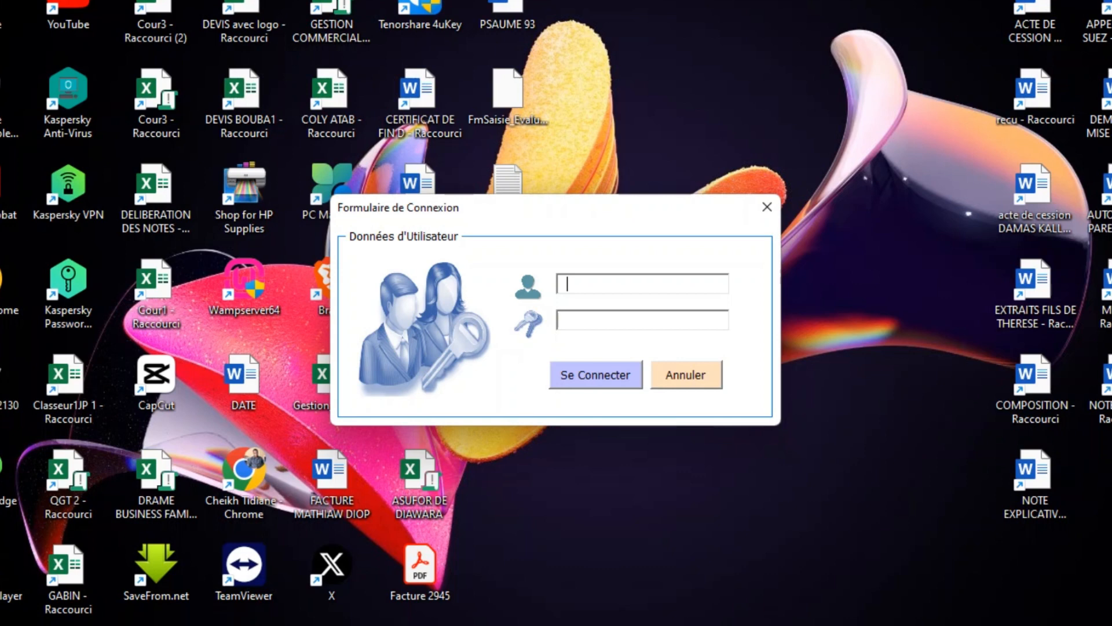
Sign in with the username and account password to open the GESTION DES CREANCES dashboard.
text(user)
key(Tab)
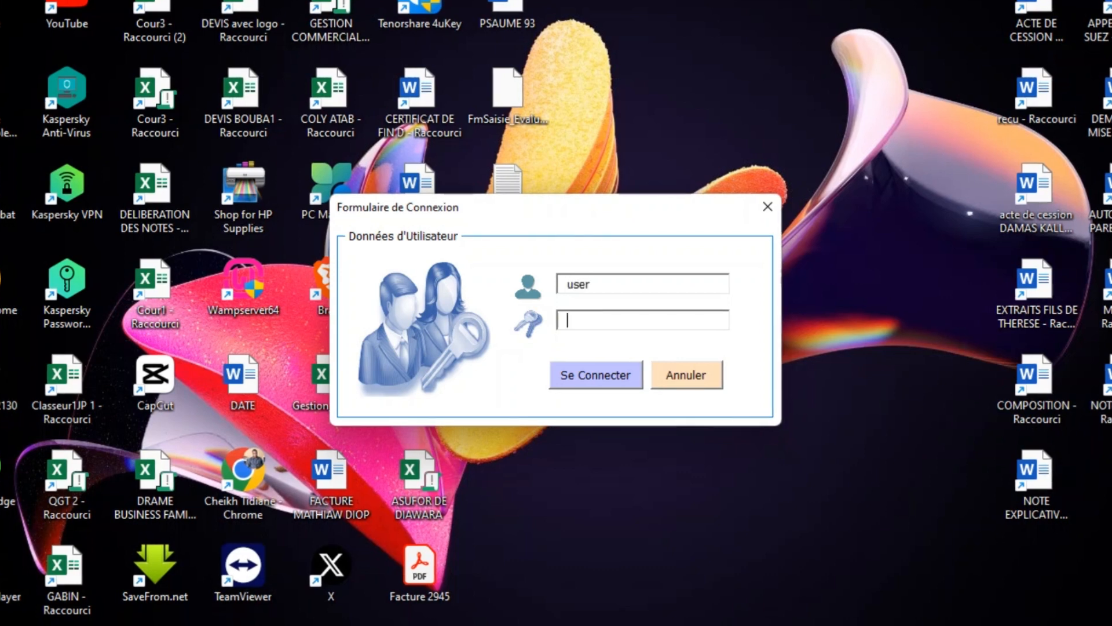
text(****)
key(Return)
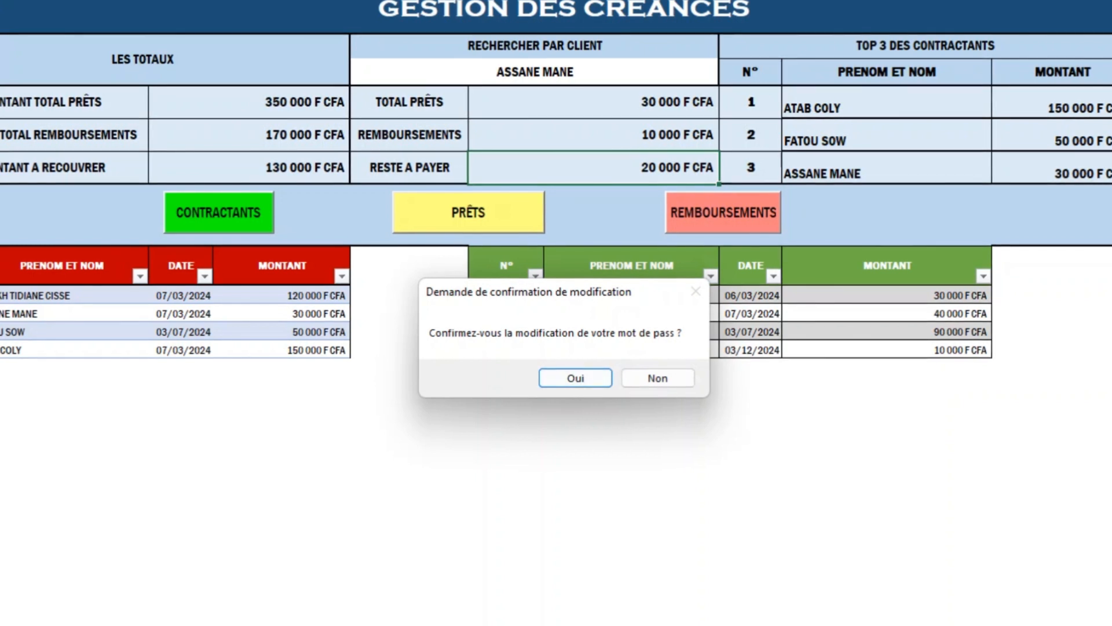
Accept the password-change prompt, submit the current password, and dismiss the incorrect-password error.
key(Return)
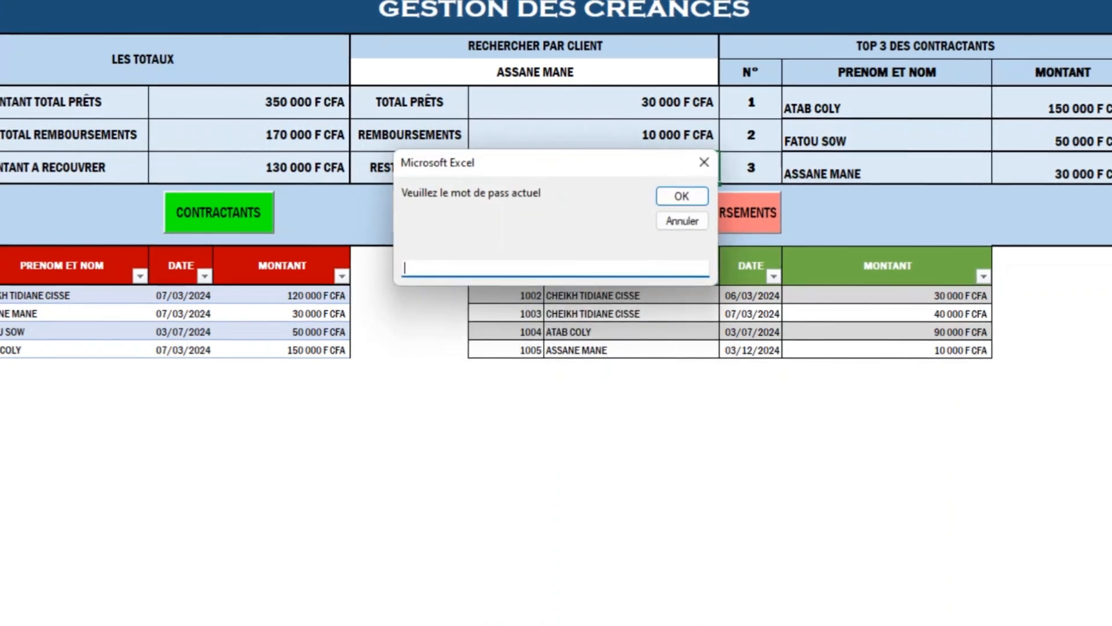
key(Escape)
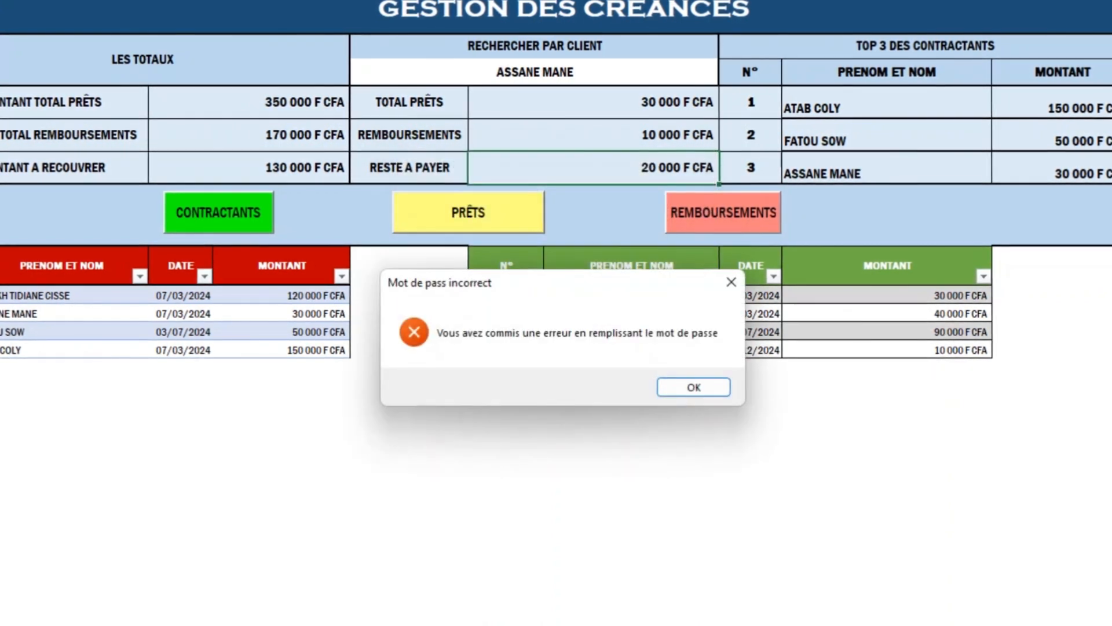
key(Return)
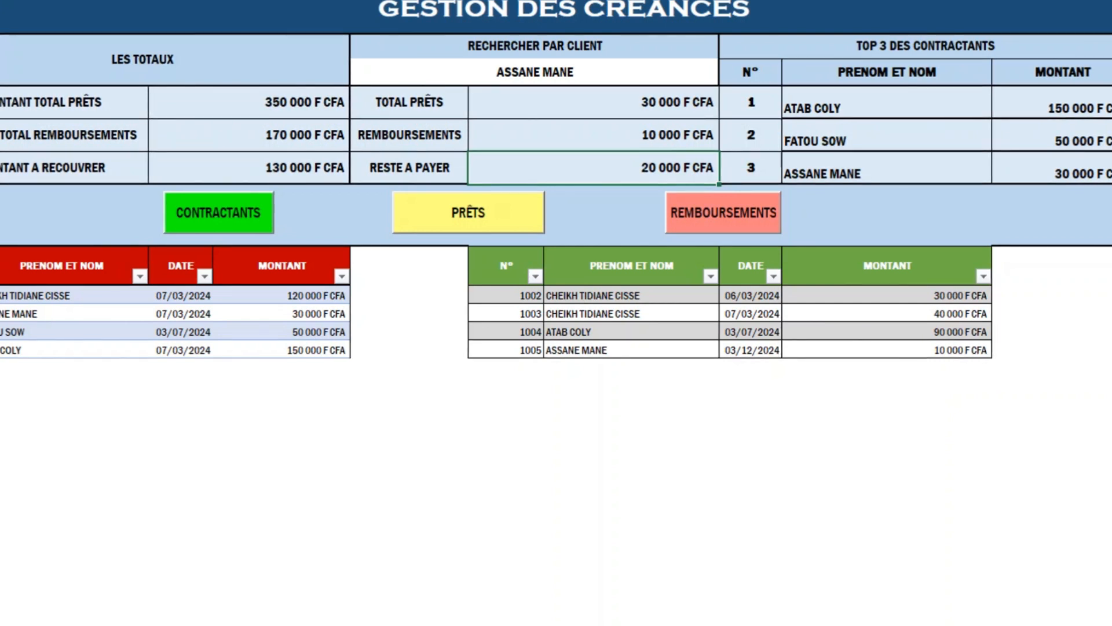
Open the contractants list and browse client records 10003, 10004 and 10006.
click(219, 212)
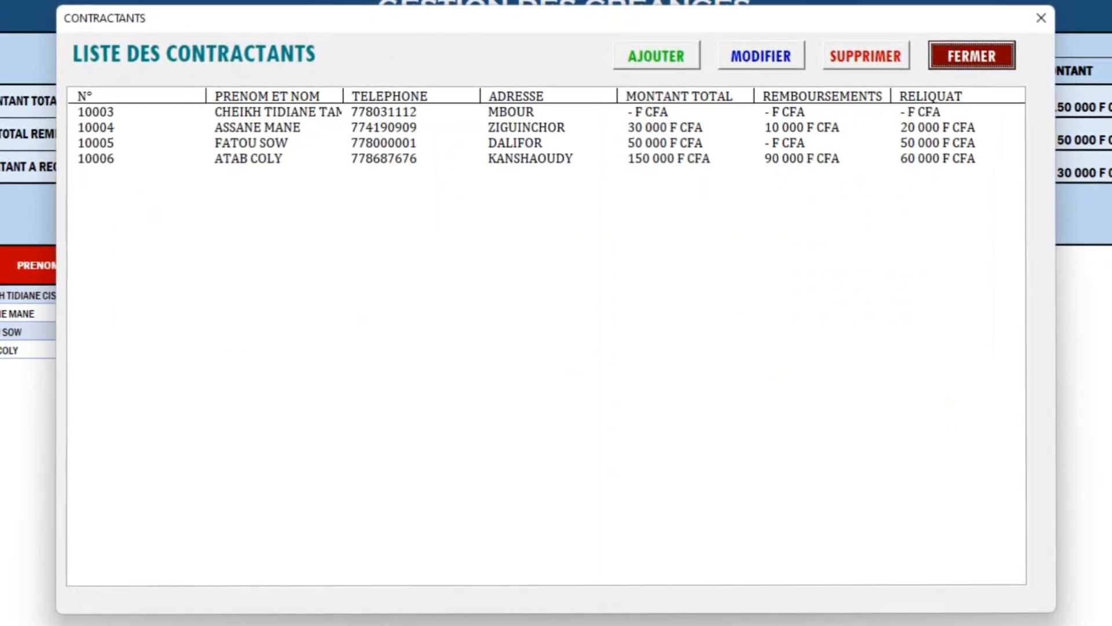
click(261, 112)
click(261, 128)
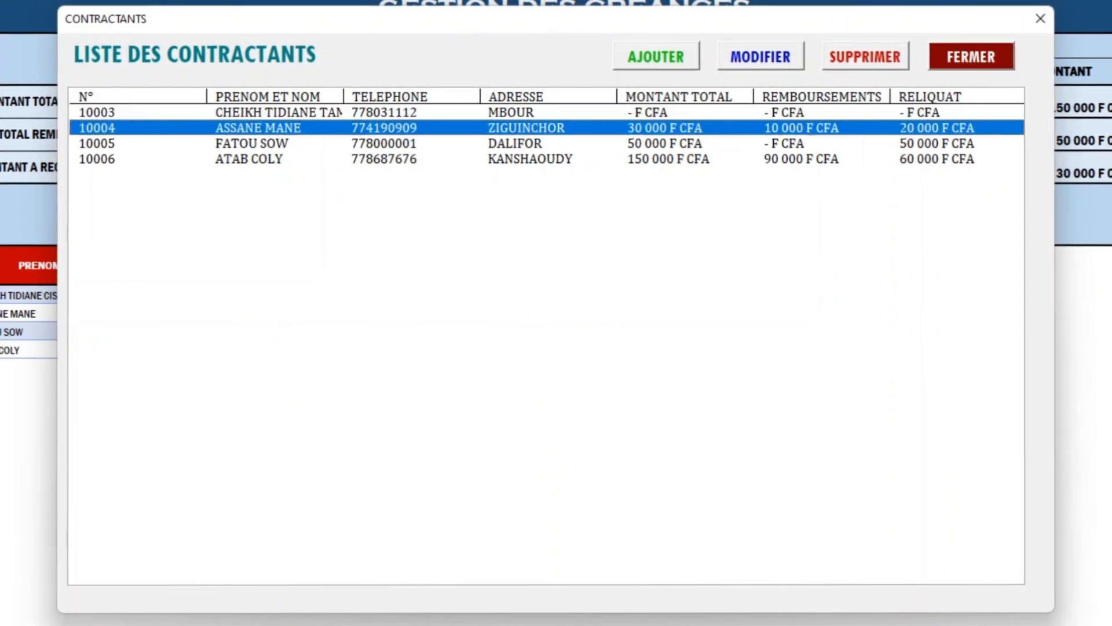
click(261, 159)
click(261, 127)
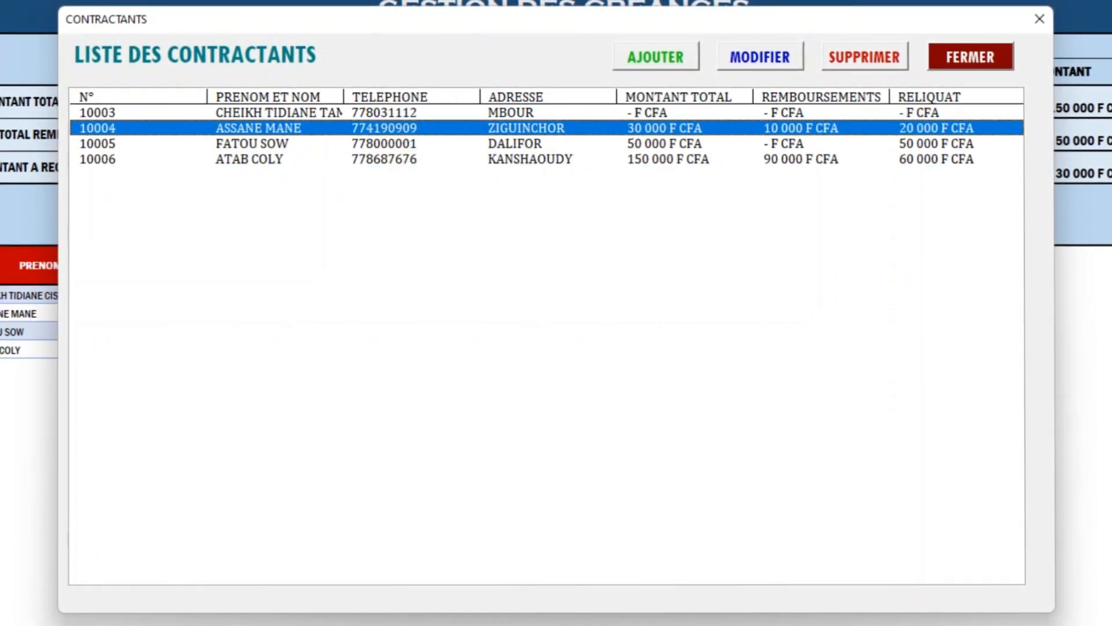
click(261, 112)
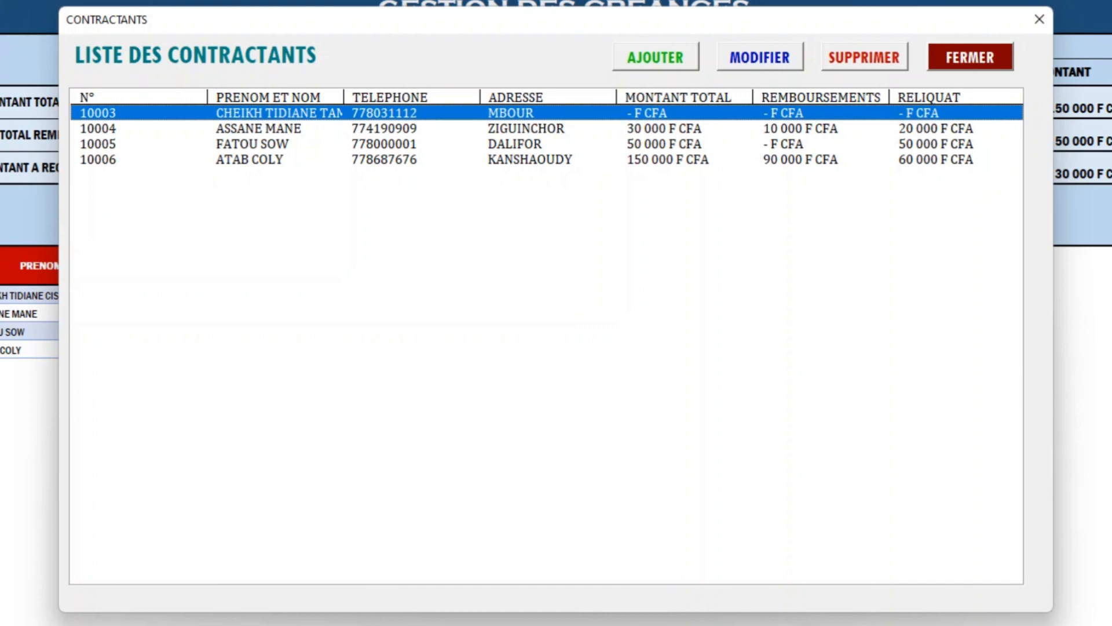
Open and close the new-contractant form without saving, then select record 10003.
key(Return)
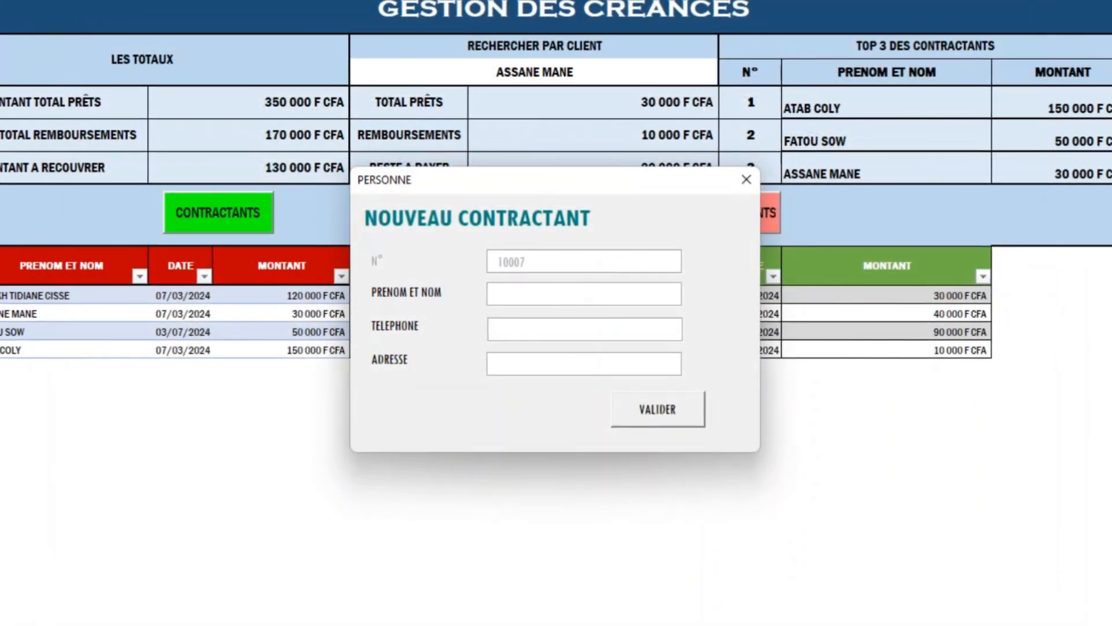
click(746, 179)
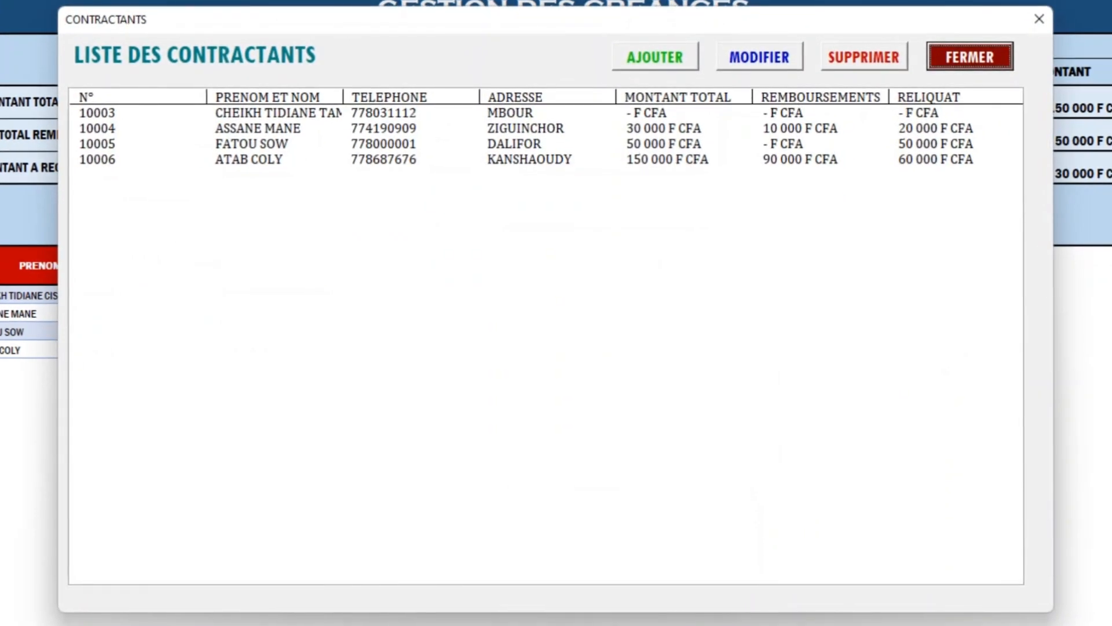
click(278, 113)
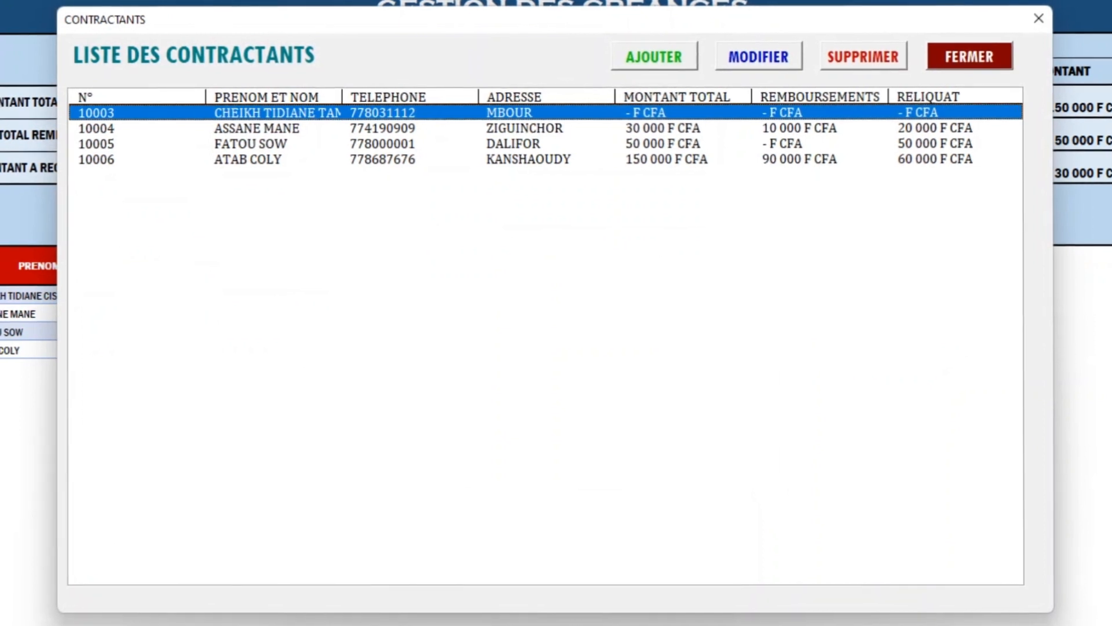
click(758, 56)
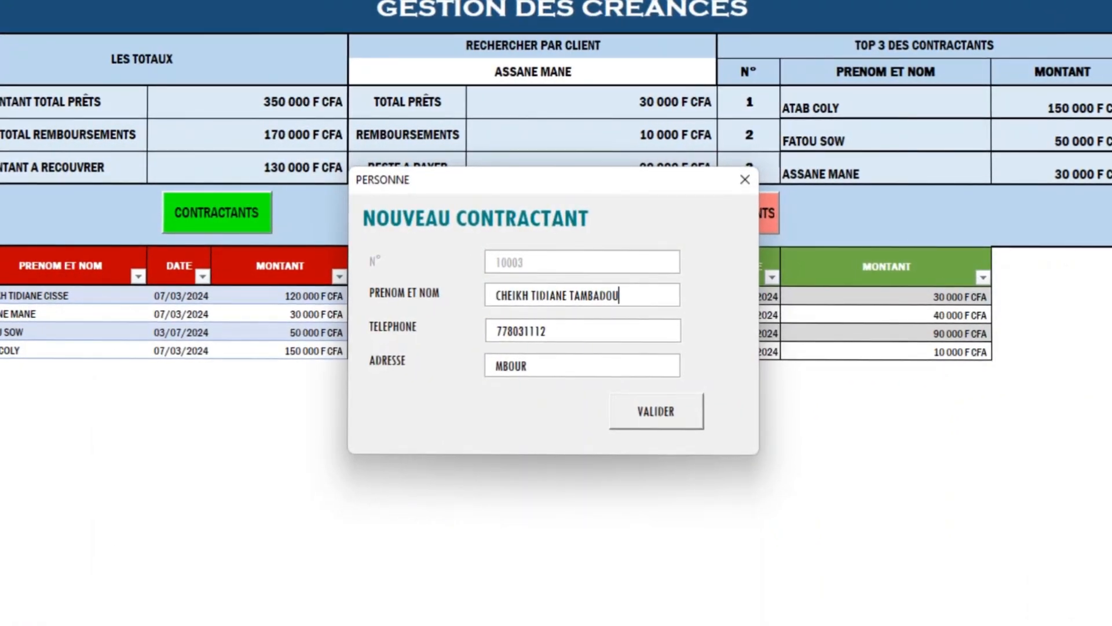
key(Left)
key(ctrl+shift+Left)
key(BackSpace)
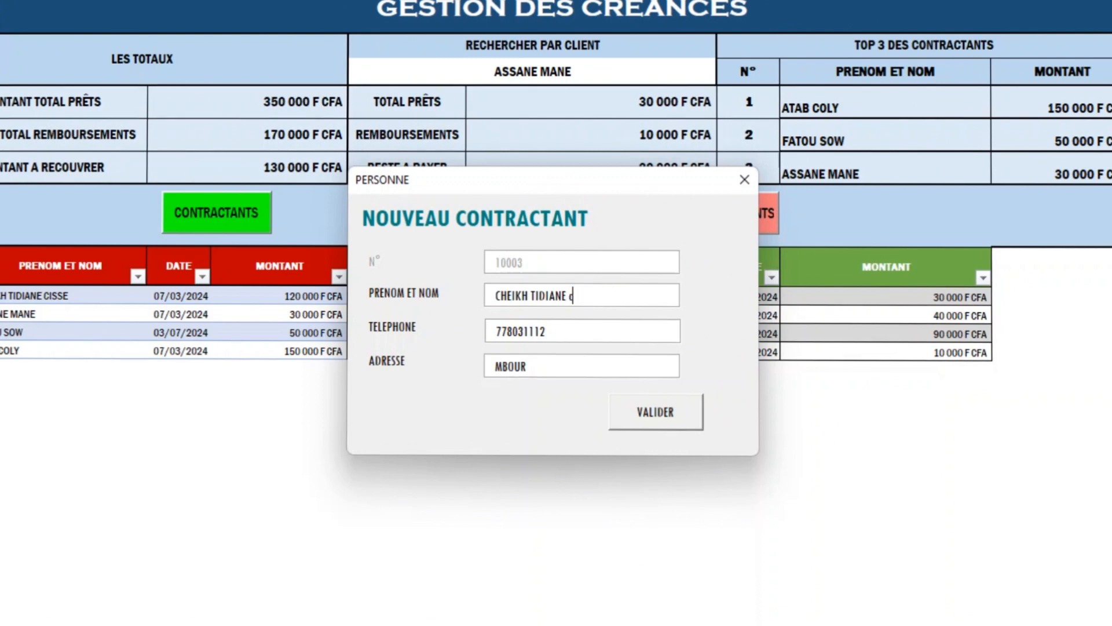
text(CIS)
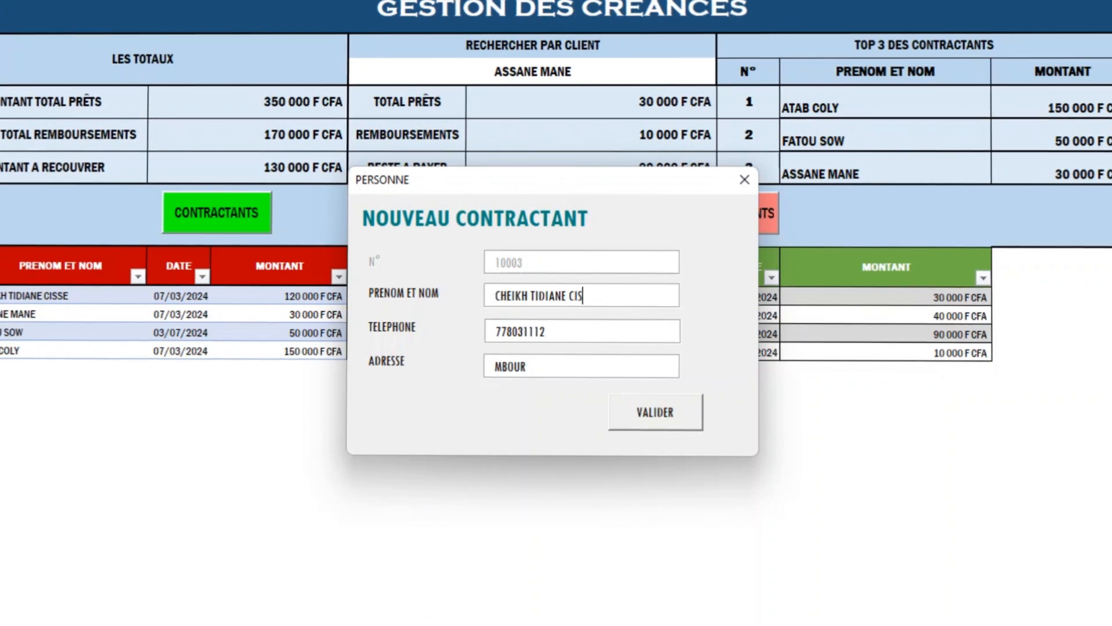
text(SE)
click(655, 411)
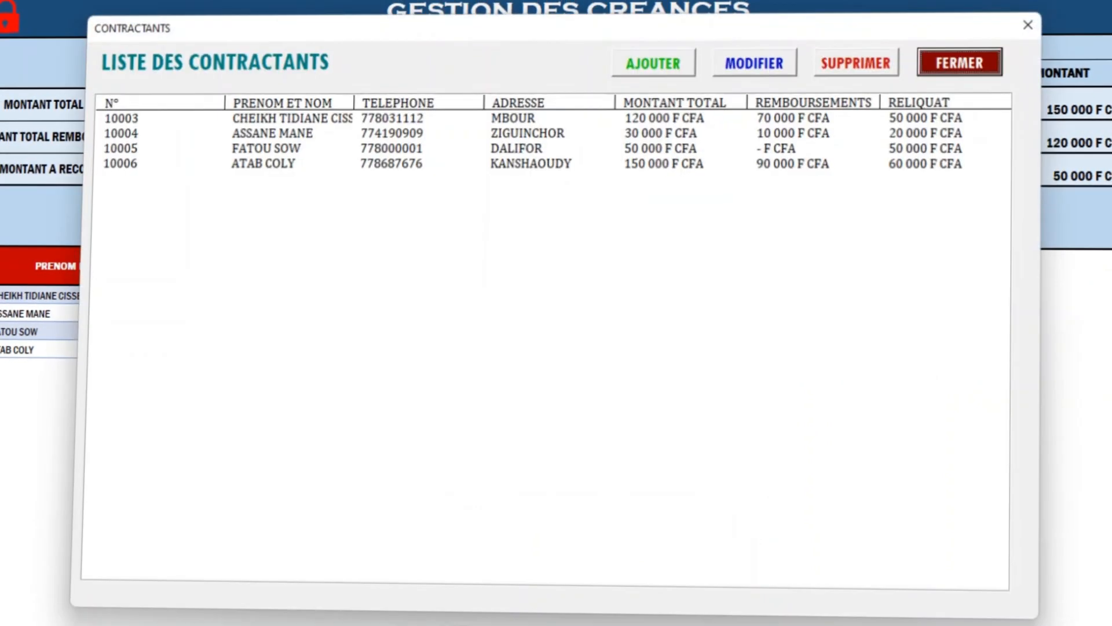
click(289, 118)
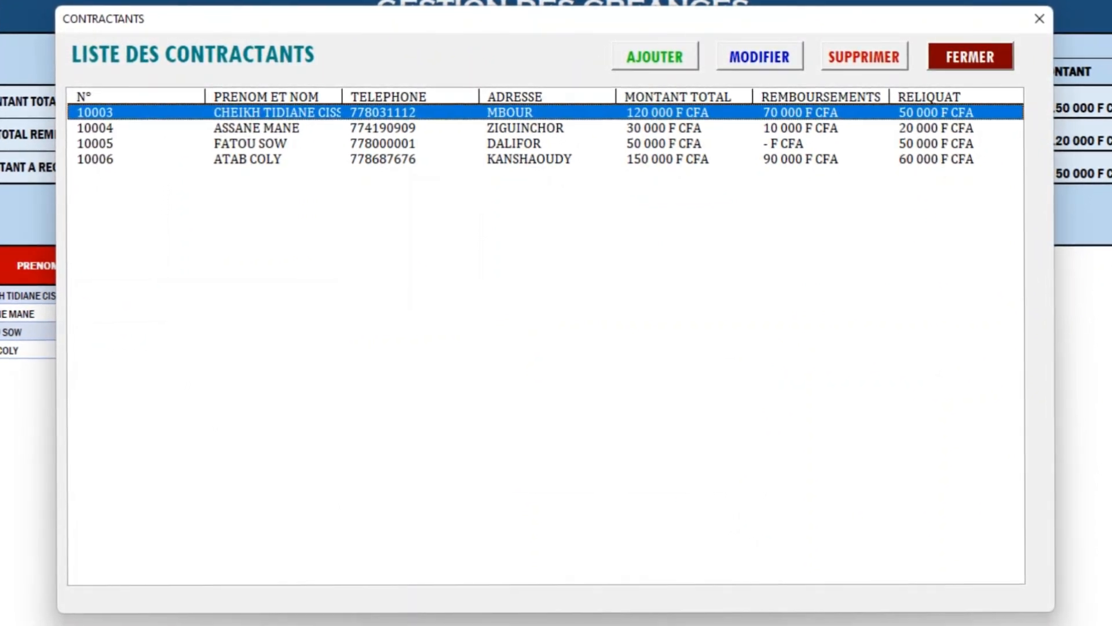
click(971, 56)
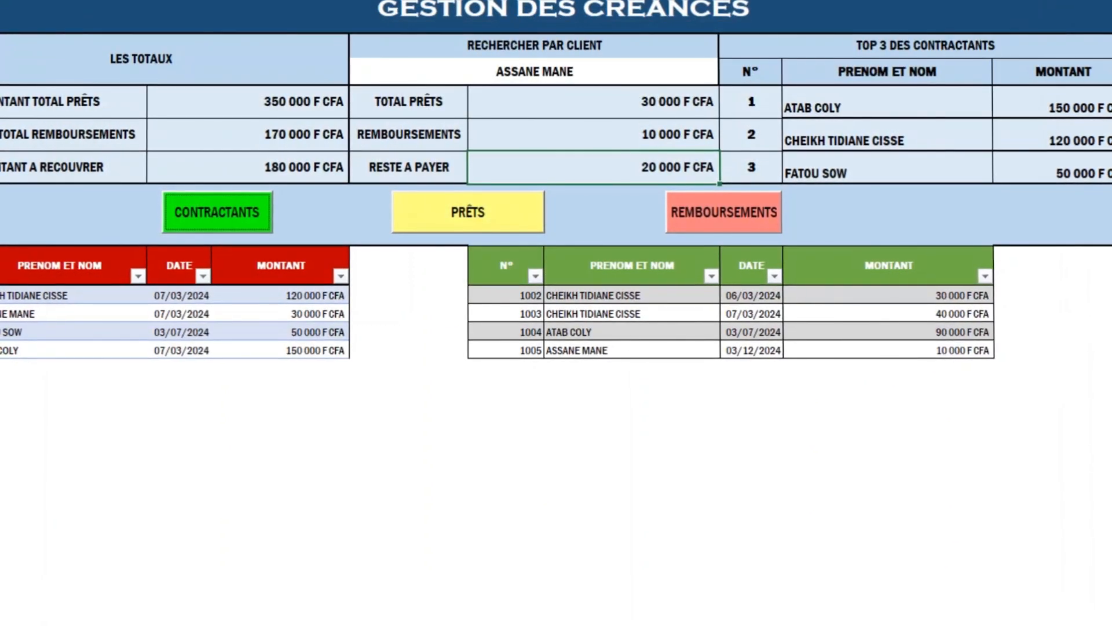
Add a 50 000 F CFA loan for the third client, then close the LES PRÊTS list.
click(468, 213)
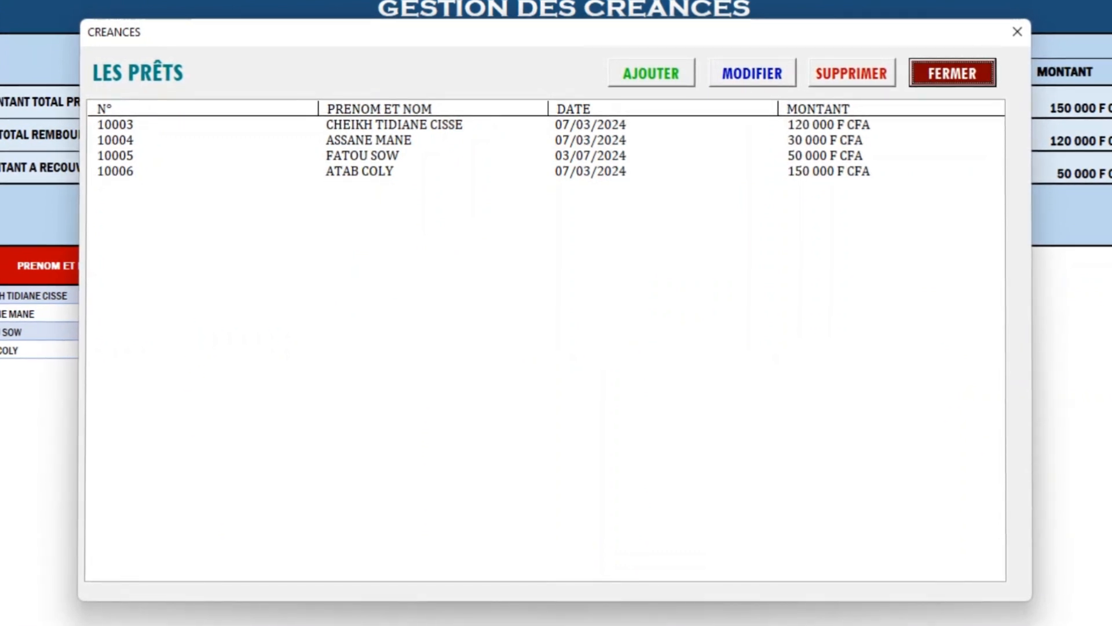
click(651, 73)
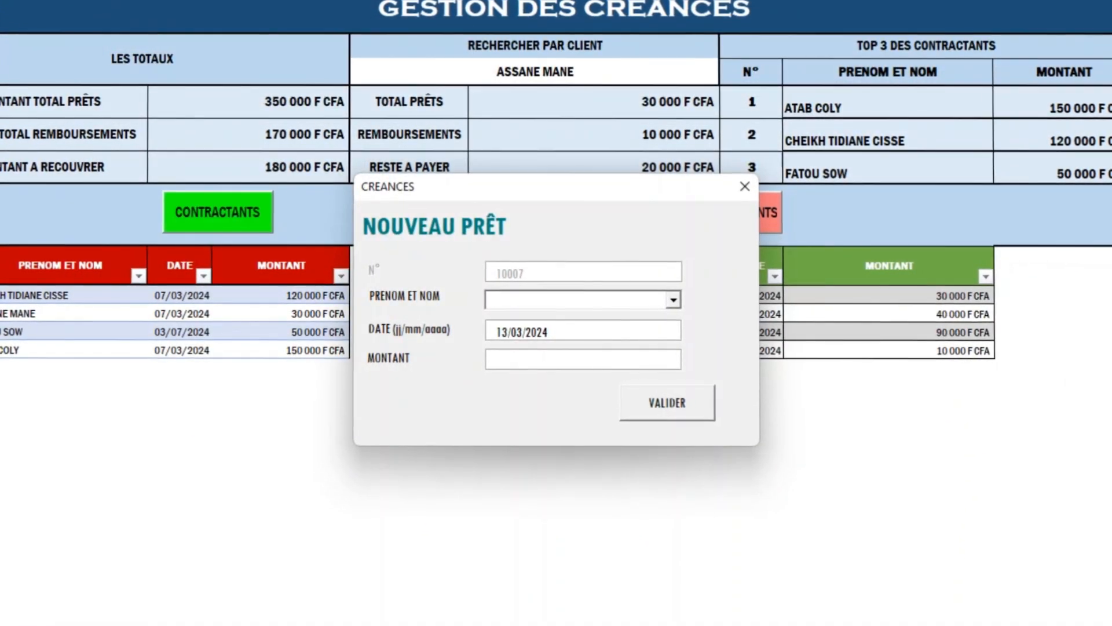
click(673, 299)
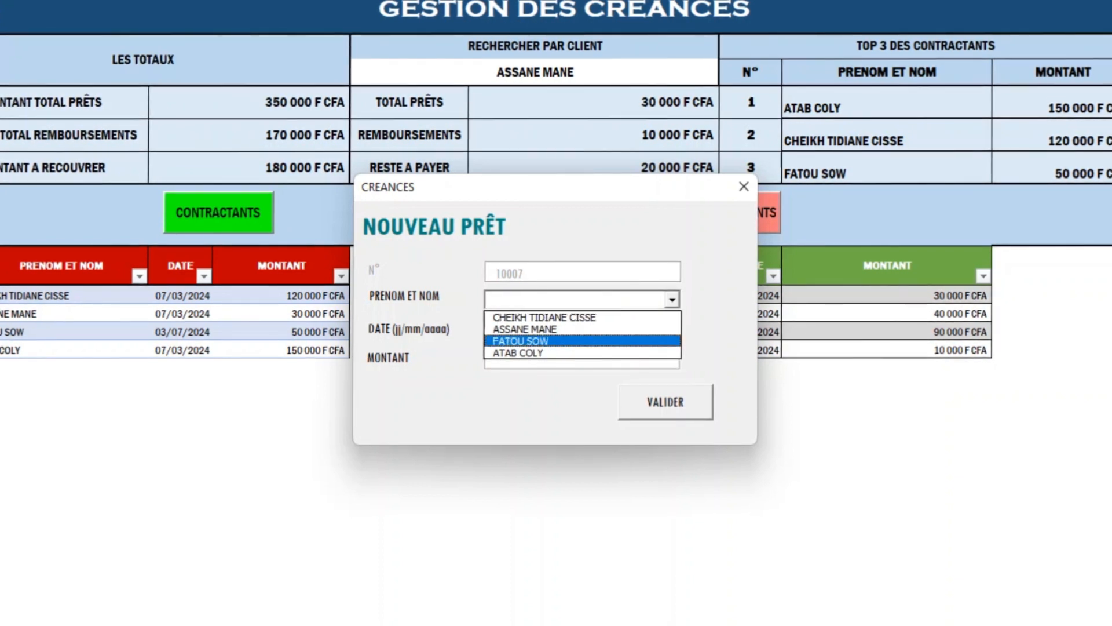
click(520, 340)
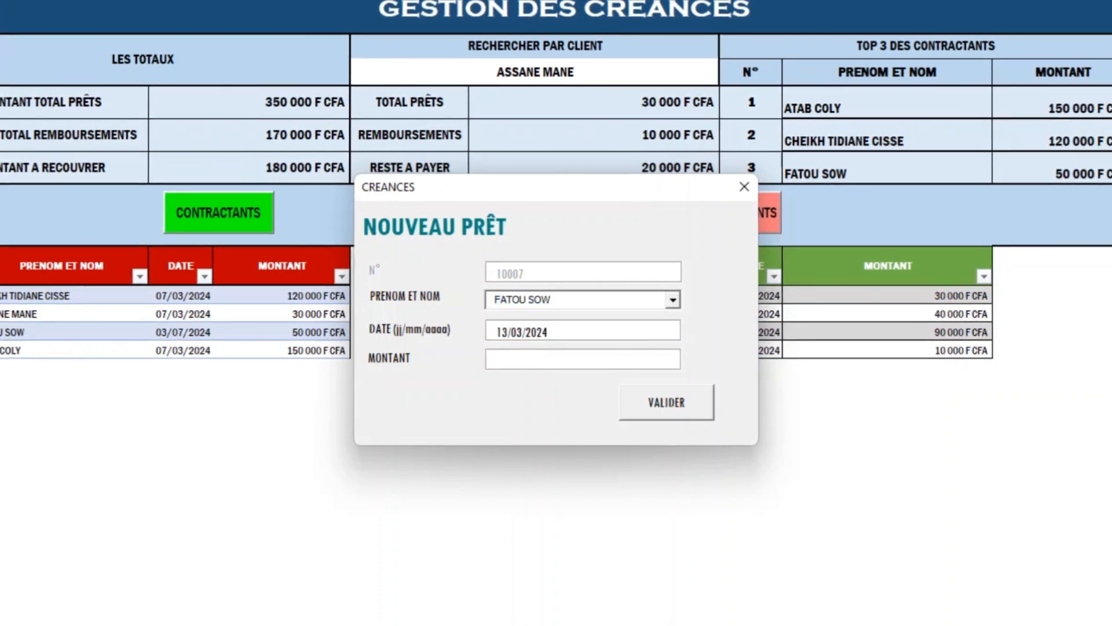
text(500)
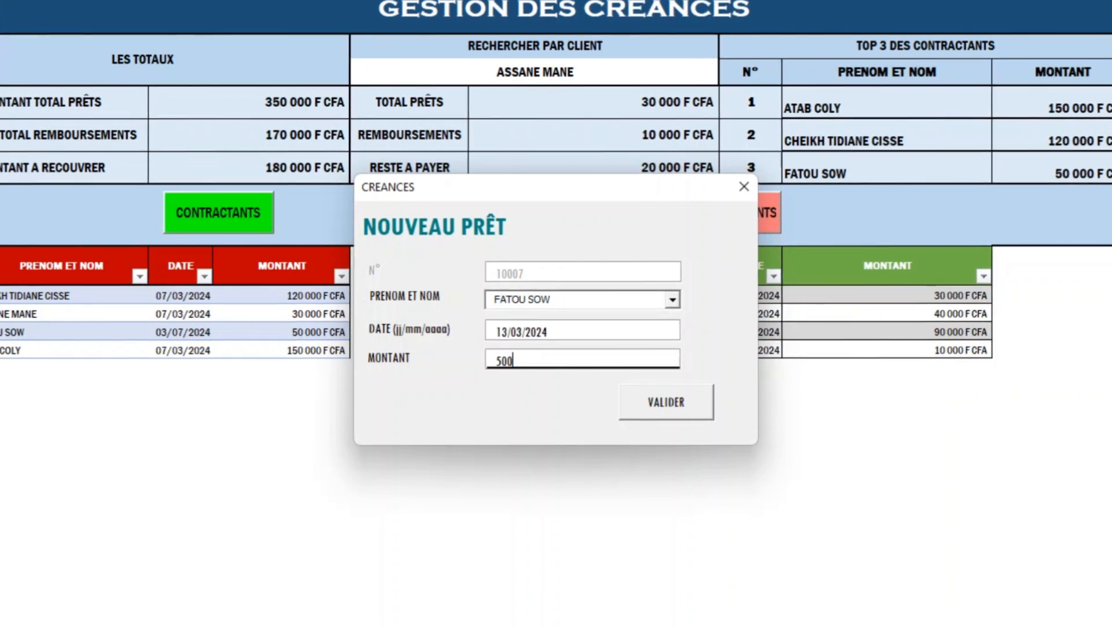
text(00)
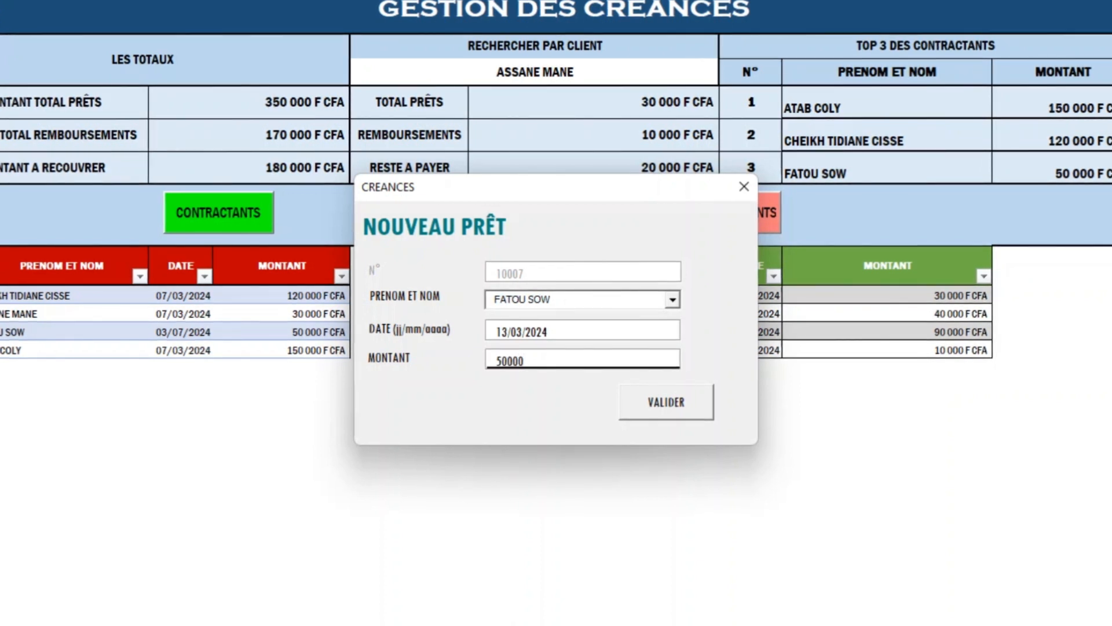
key(Return)
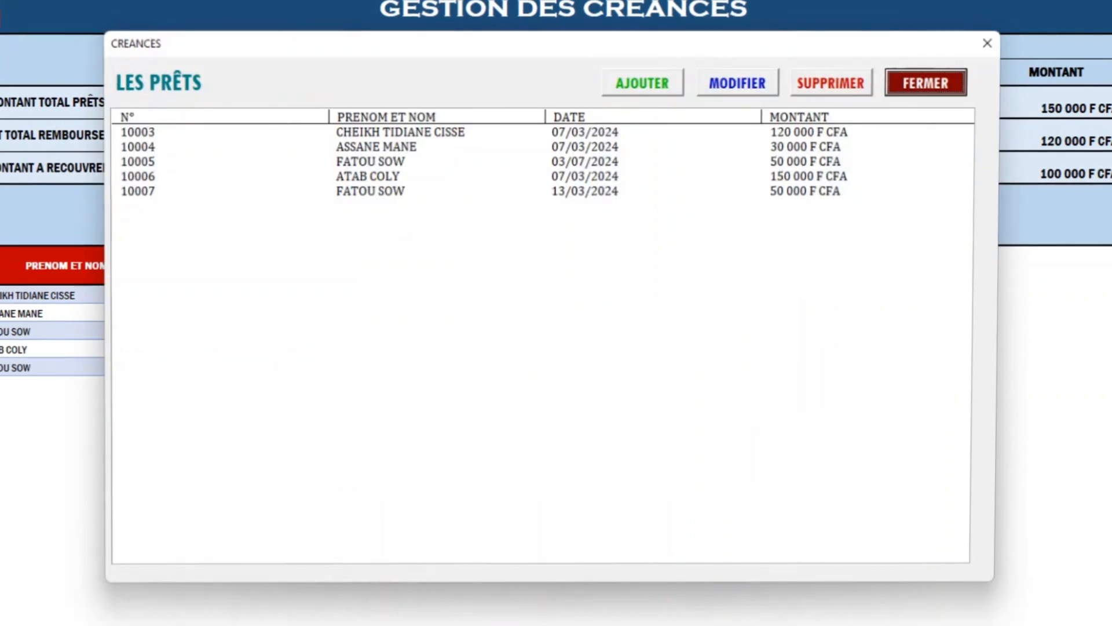
click(545, 189)
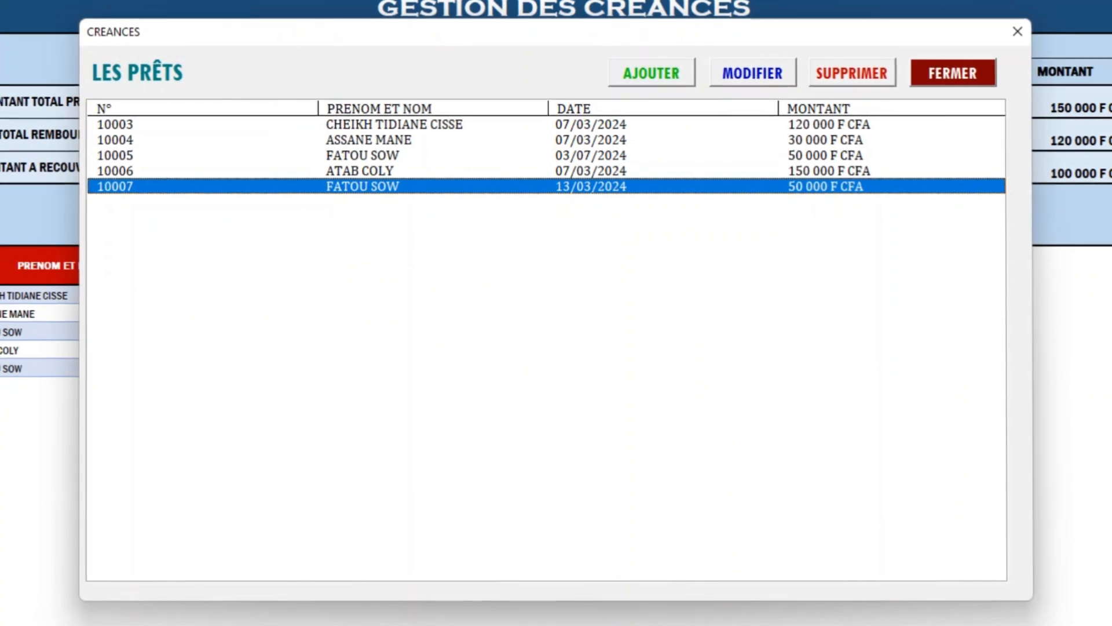
click(953, 73)
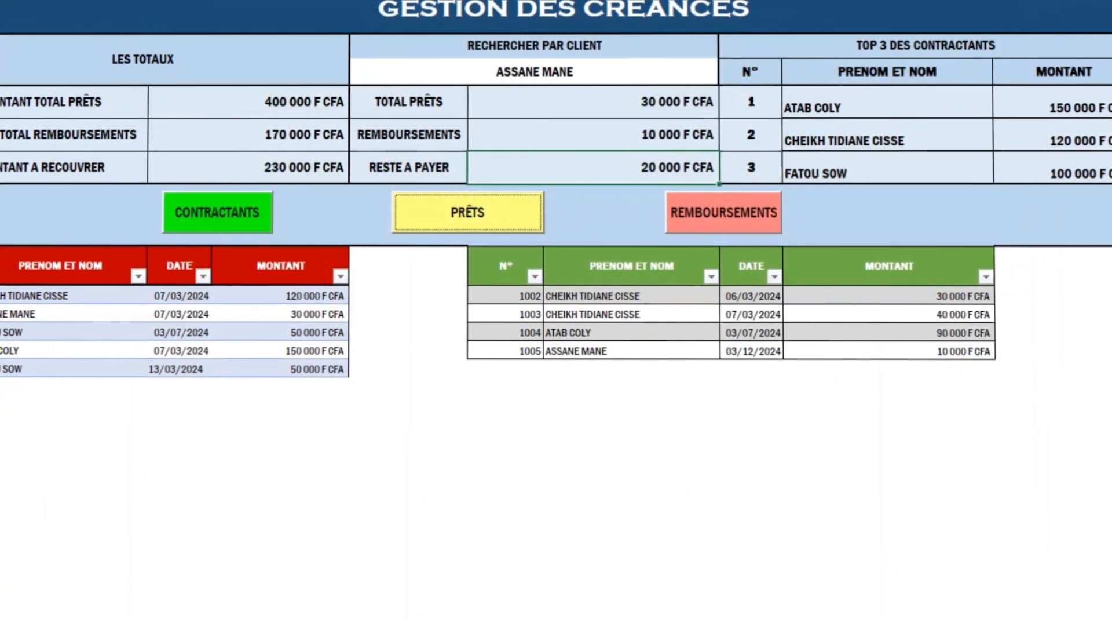
Start a new repayment in REMBOURSEMENTS and choose the paying client.
click(723, 211)
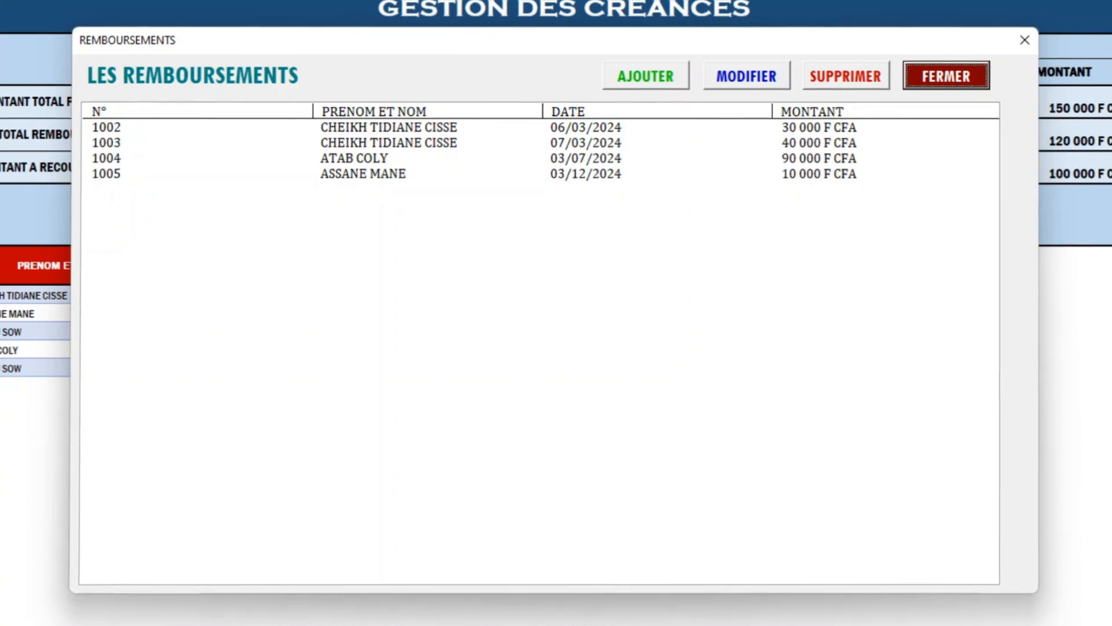
click(645, 76)
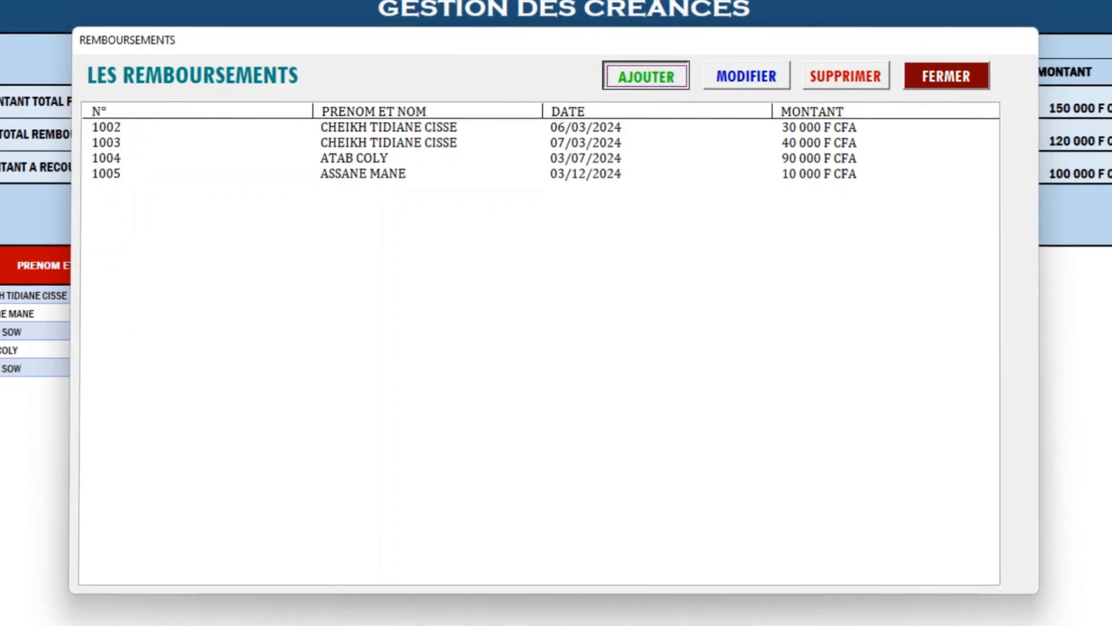
click(685, 273)
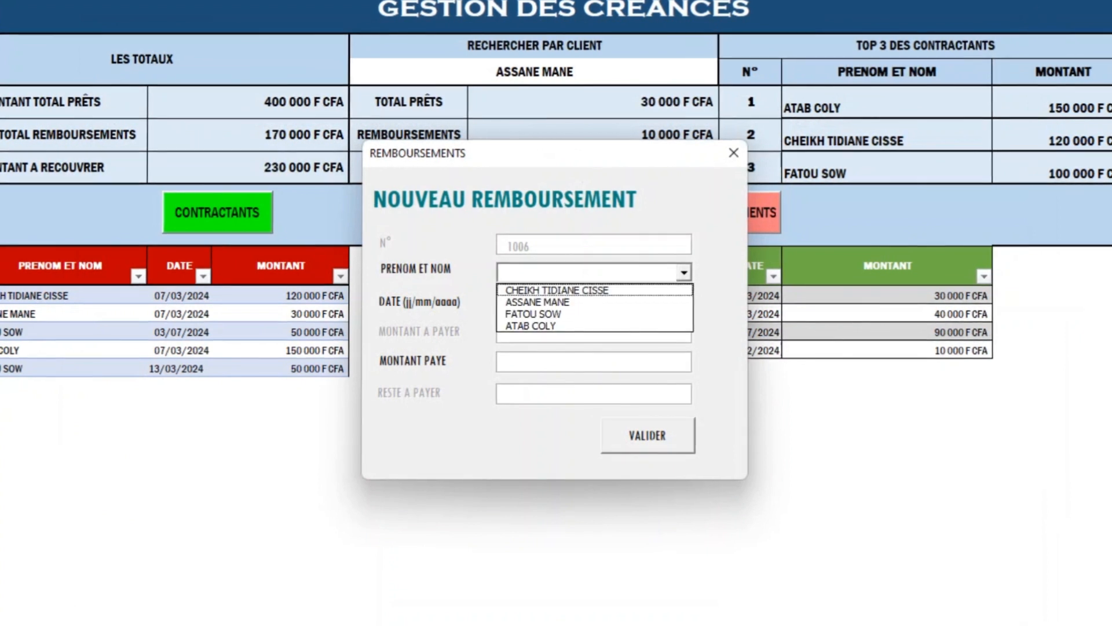
click(533, 314)
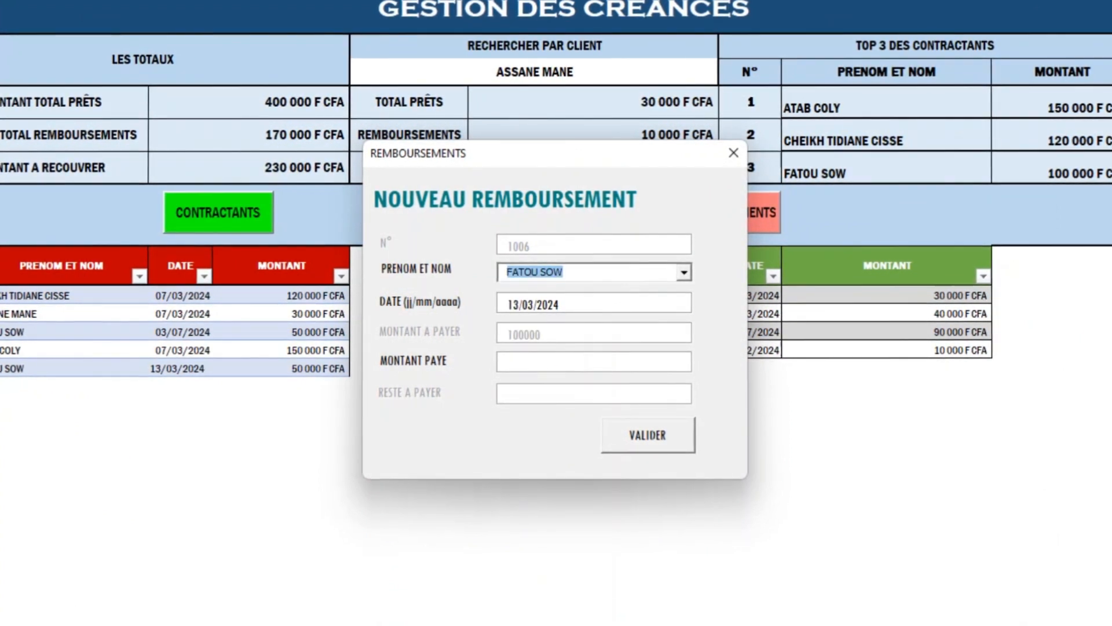
click(556, 362)
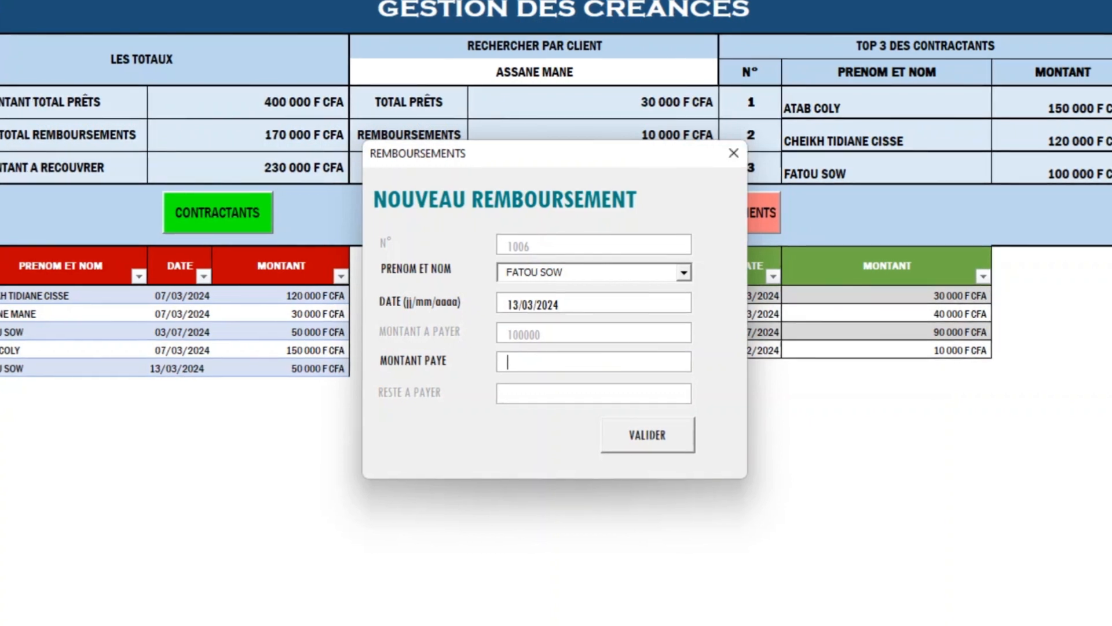
Enter 40000 as the amount paid and save the repayment.
drag(633, 157, 840, 166)
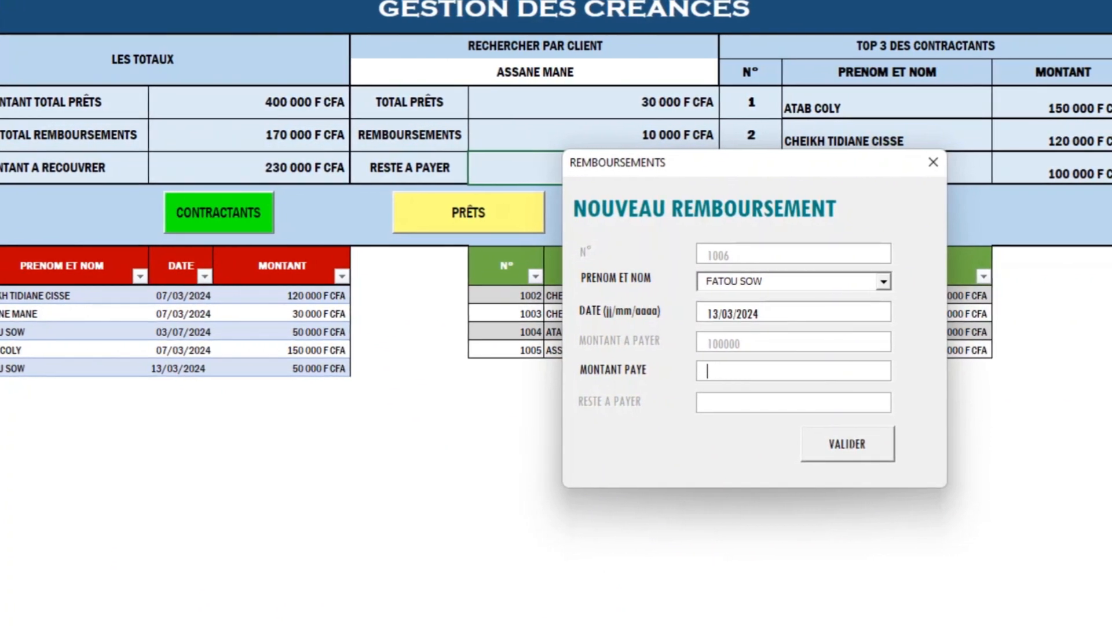
drag(763, 169, 417, 193)
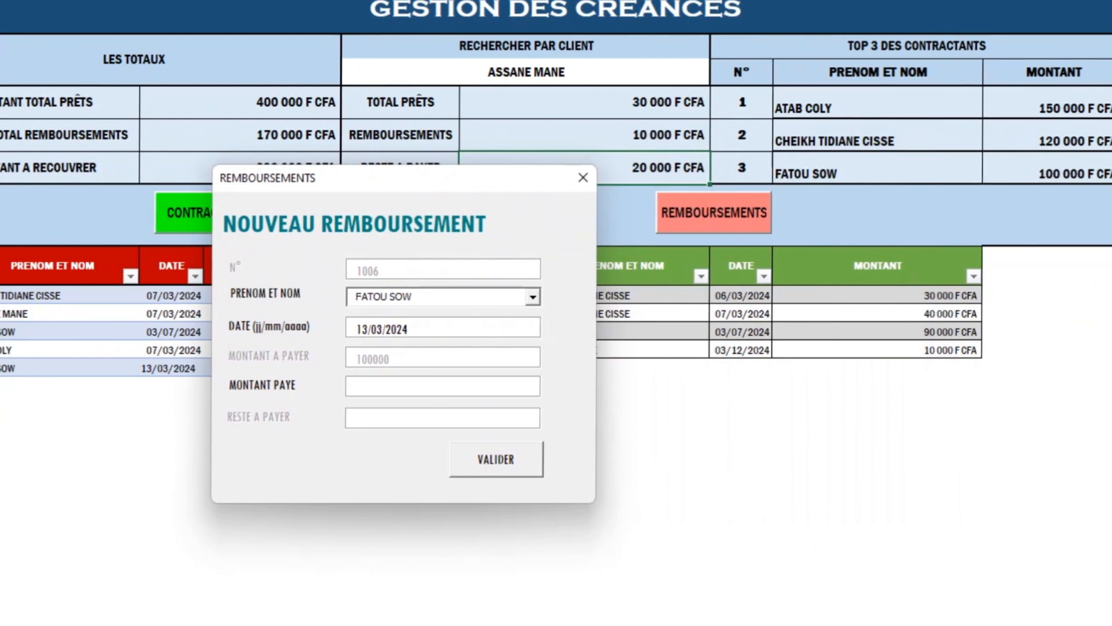
drag(579, 184, 407, 169)
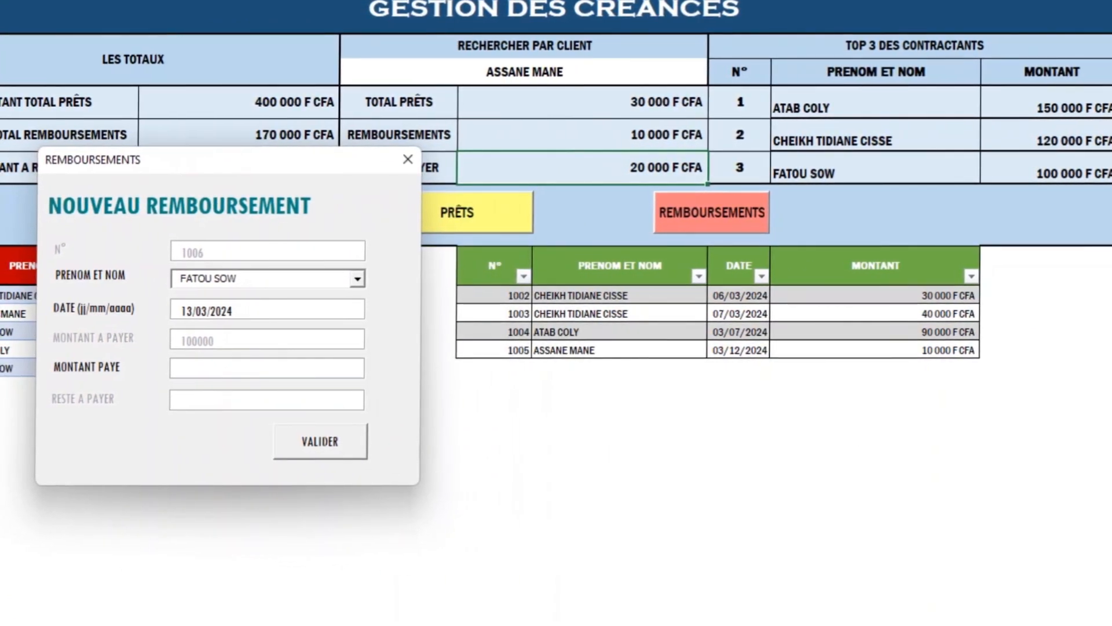
drag(287, 163, 623, 169)
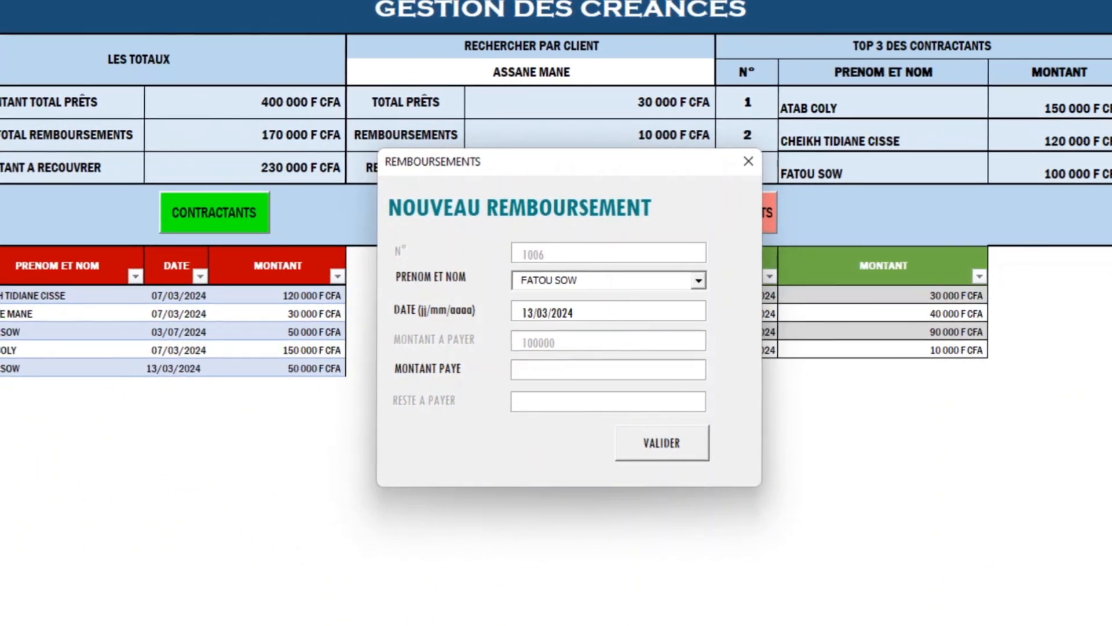
text(40000)
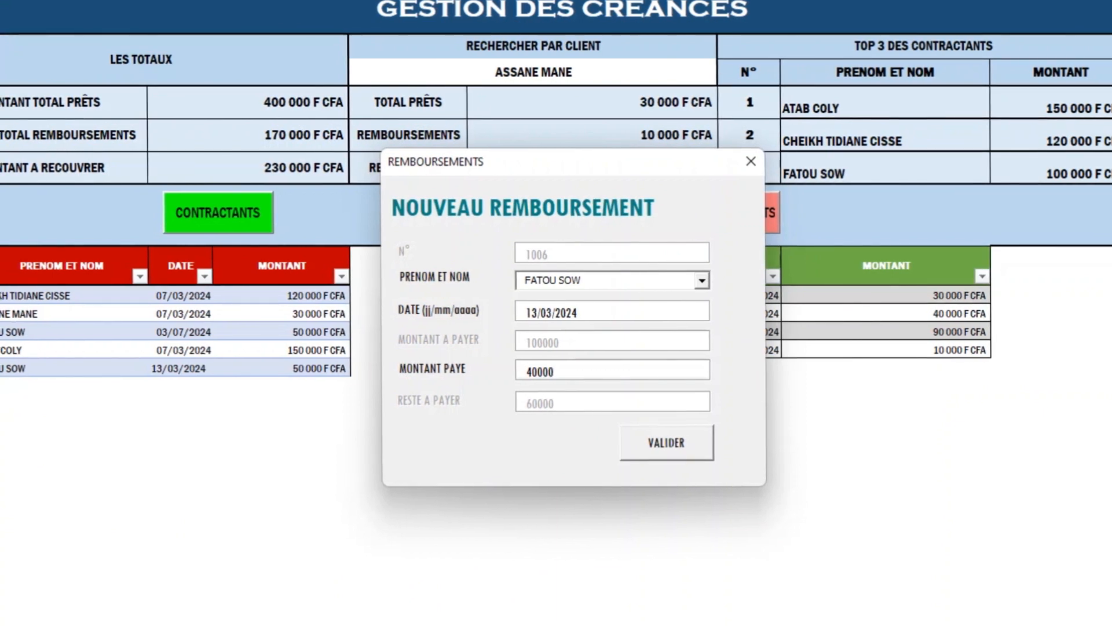
key(Tab)
key(Return)
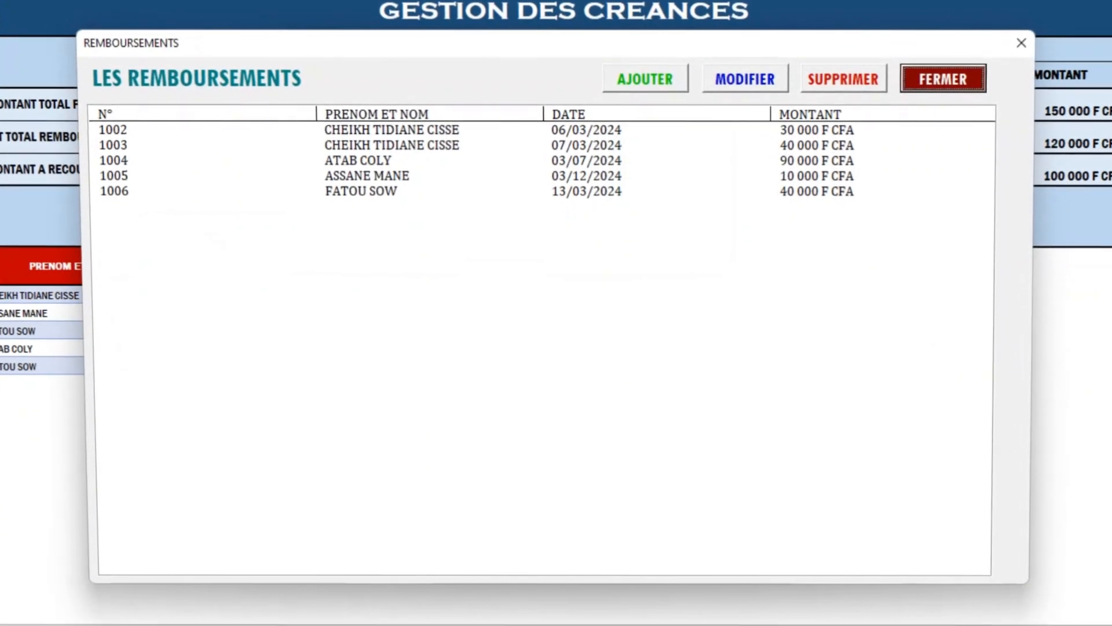
Check the new 40 000 F CFA repayment, then find the client with 40 000 repaid in the contractants list.
click(365, 193)
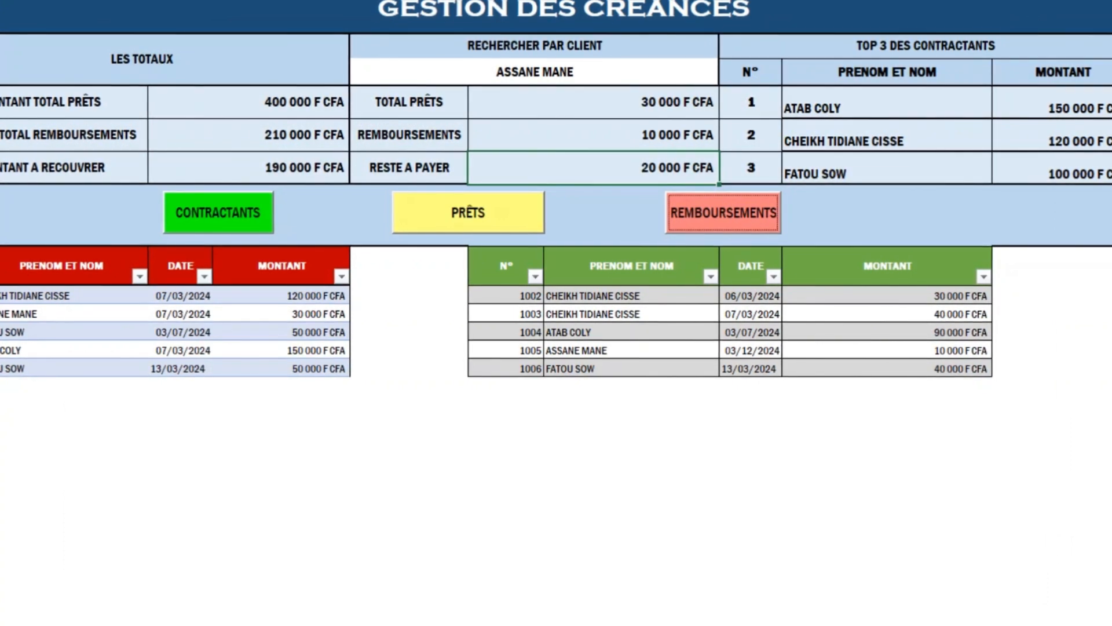
click(218, 212)
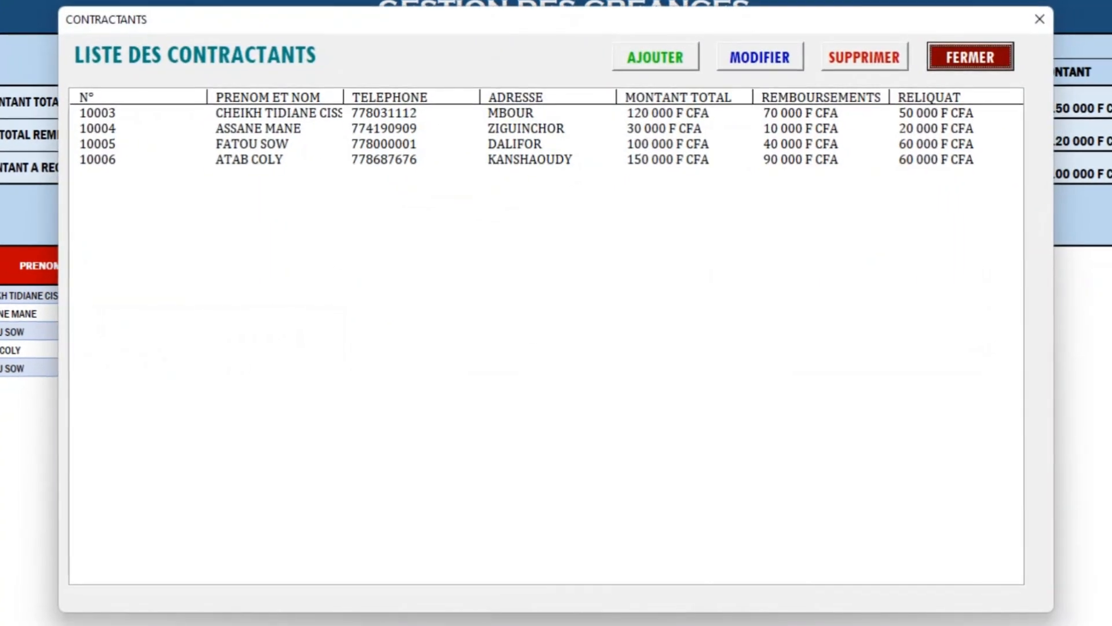
click(251, 143)
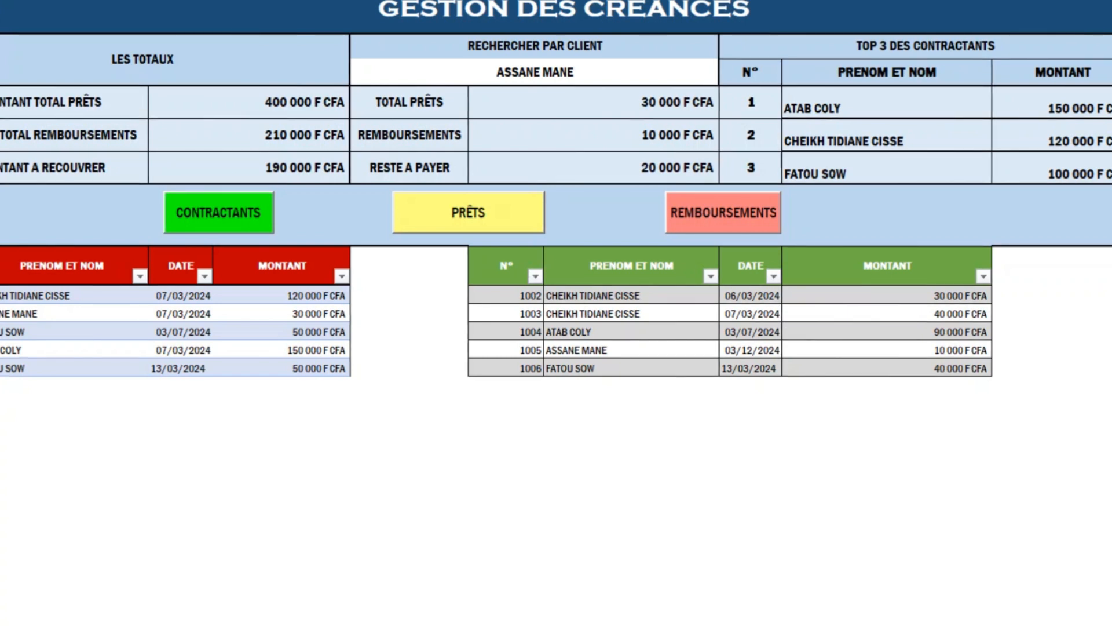
click(74, 331)
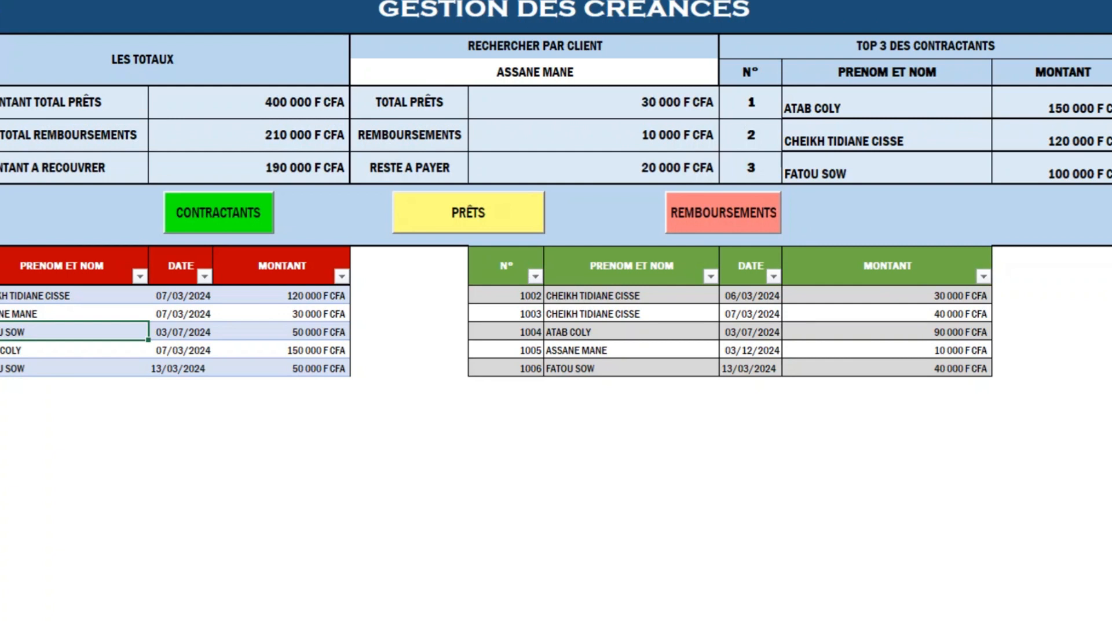
click(282, 367)
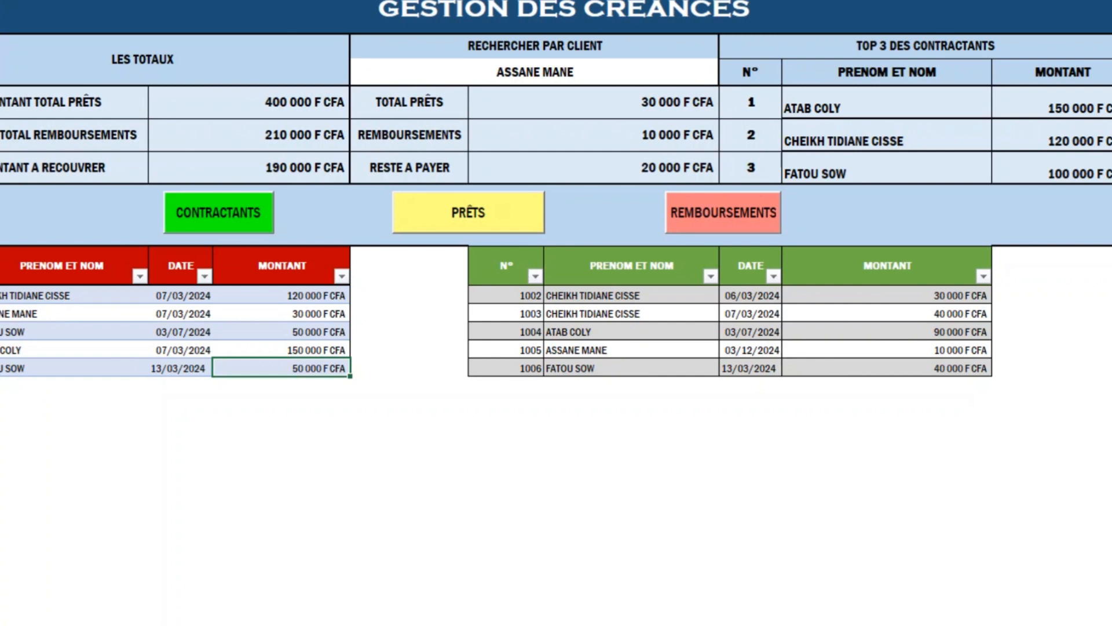
click(218, 213)
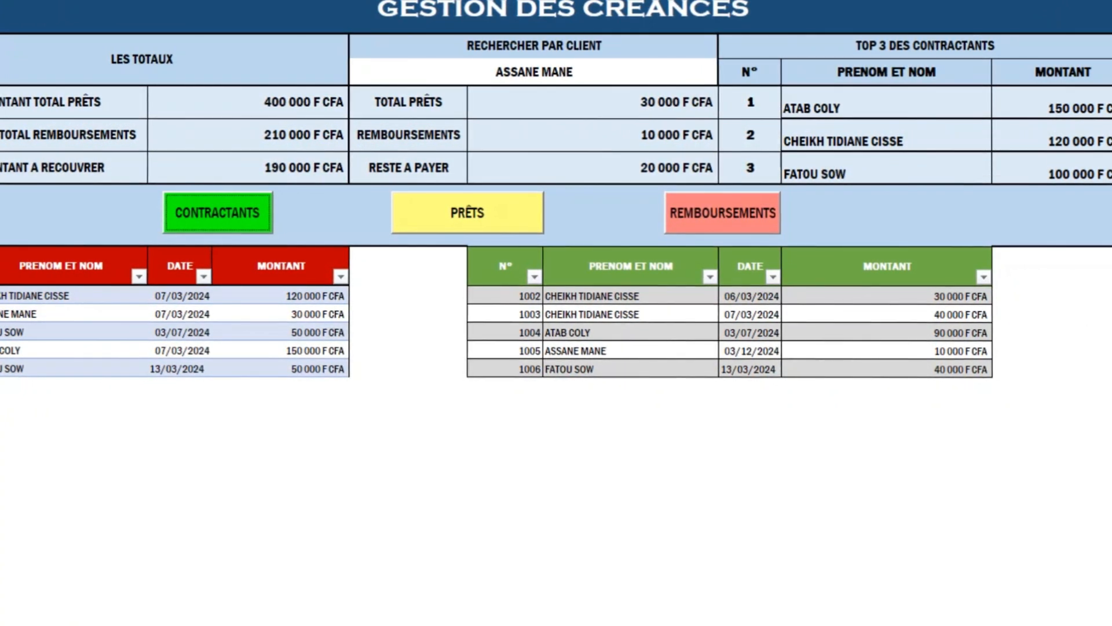
click(142, 59)
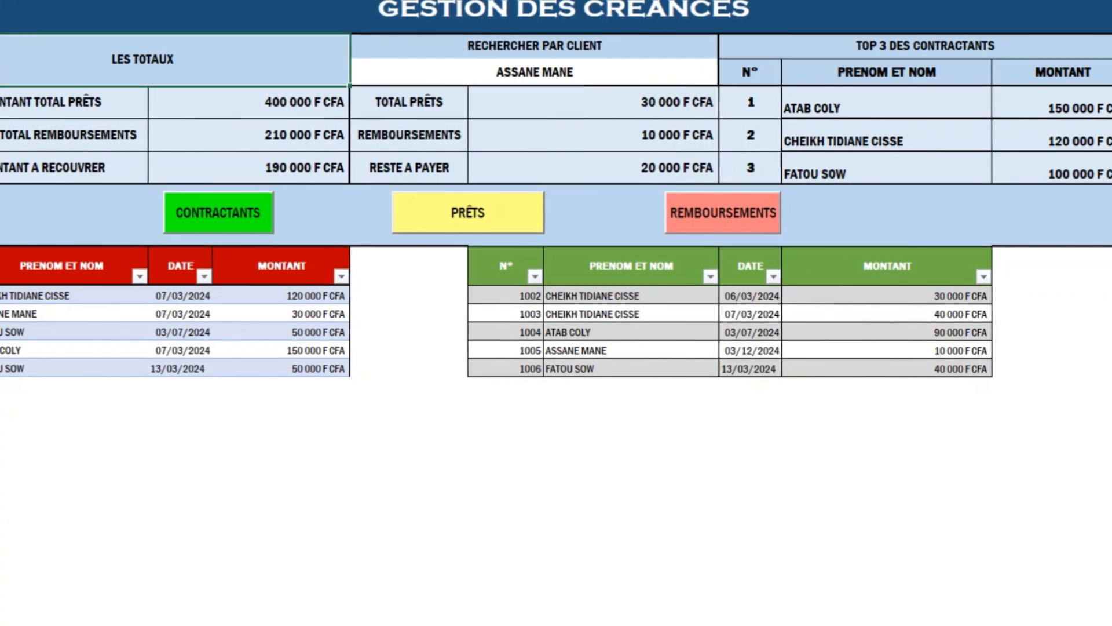
click(249, 102)
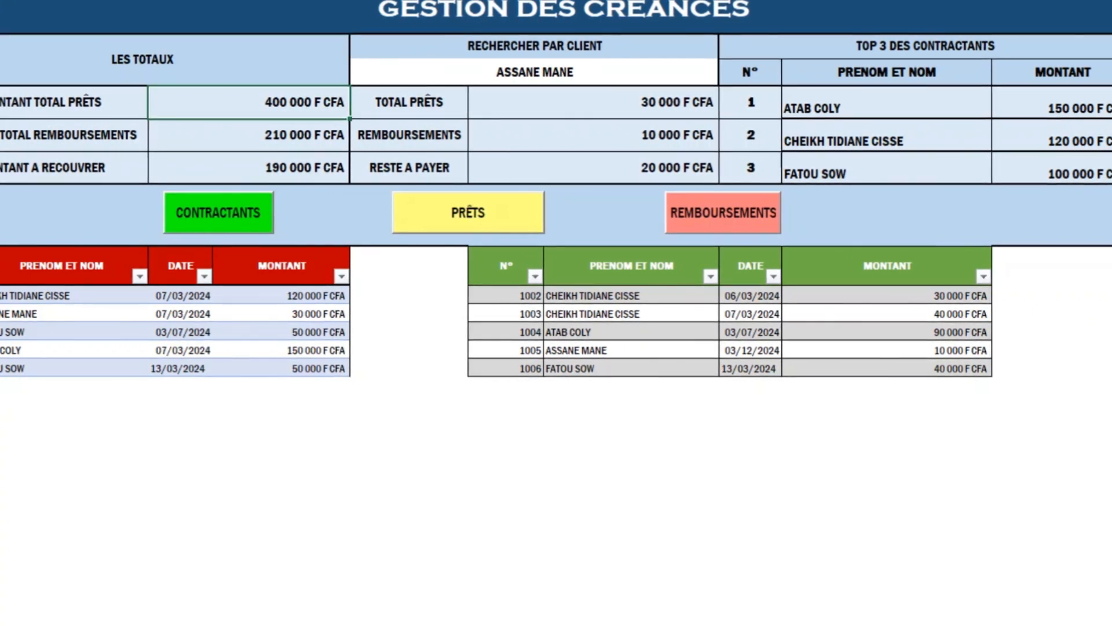
click(51, 102)
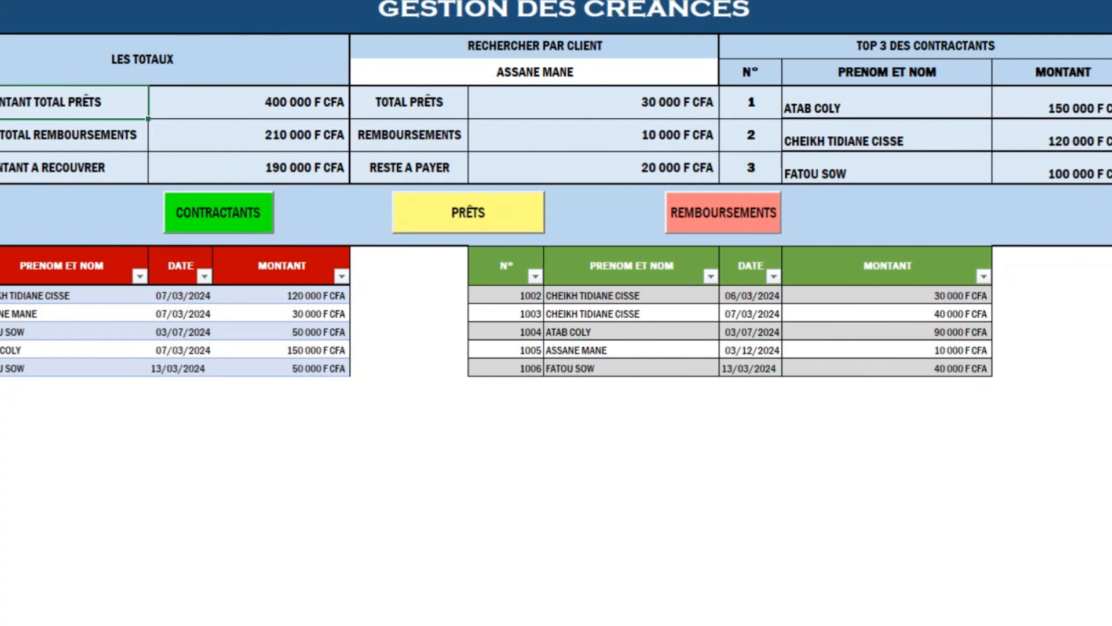
click(249, 102)
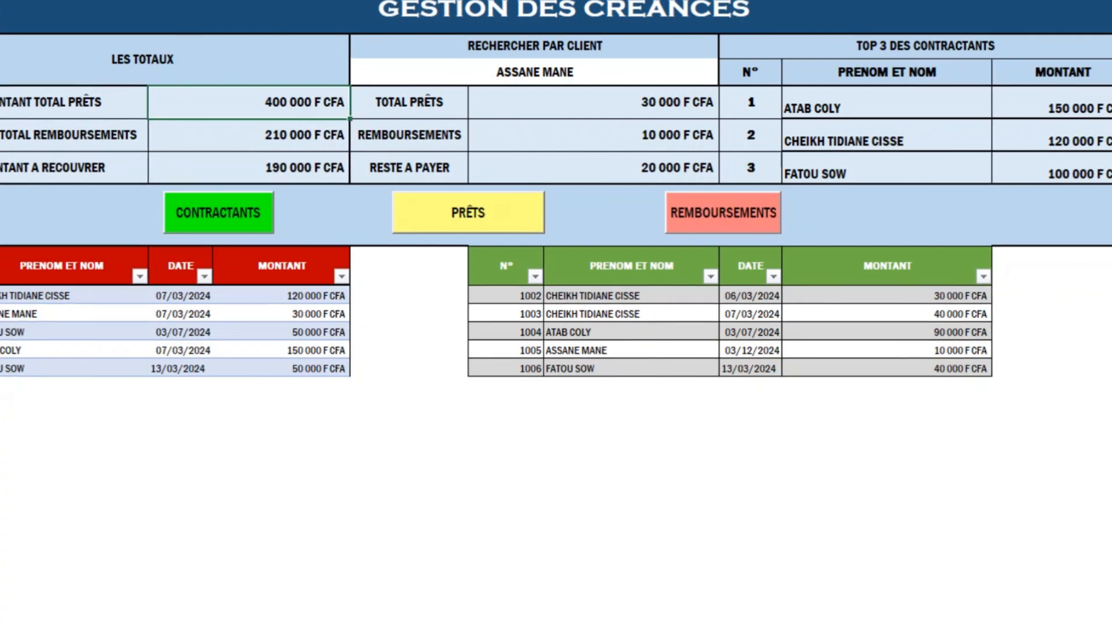
click(249, 134)
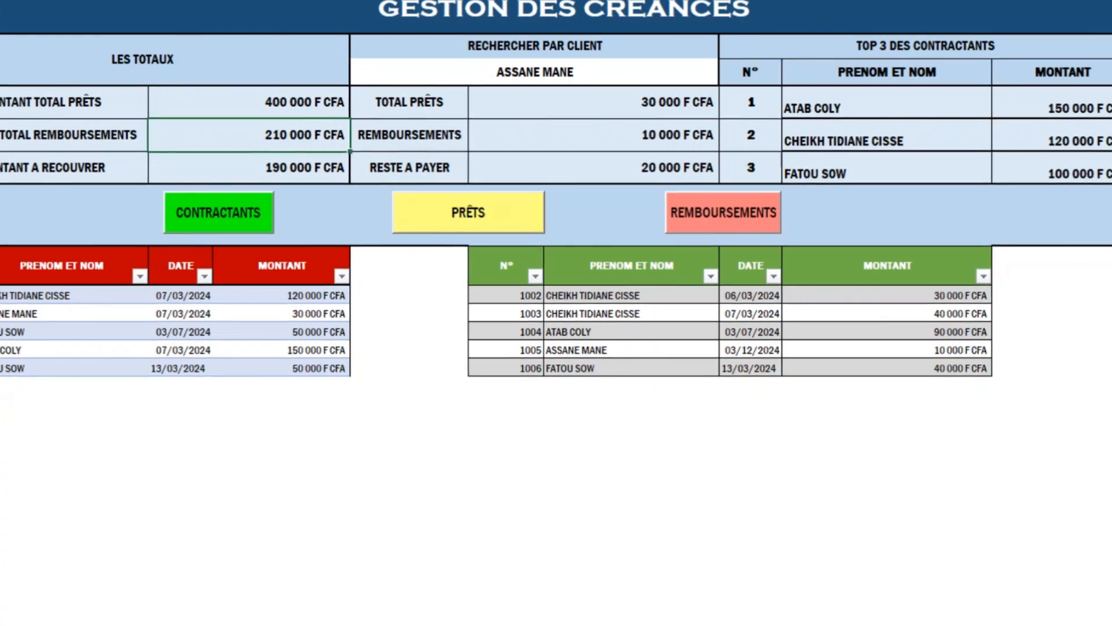
click(249, 168)
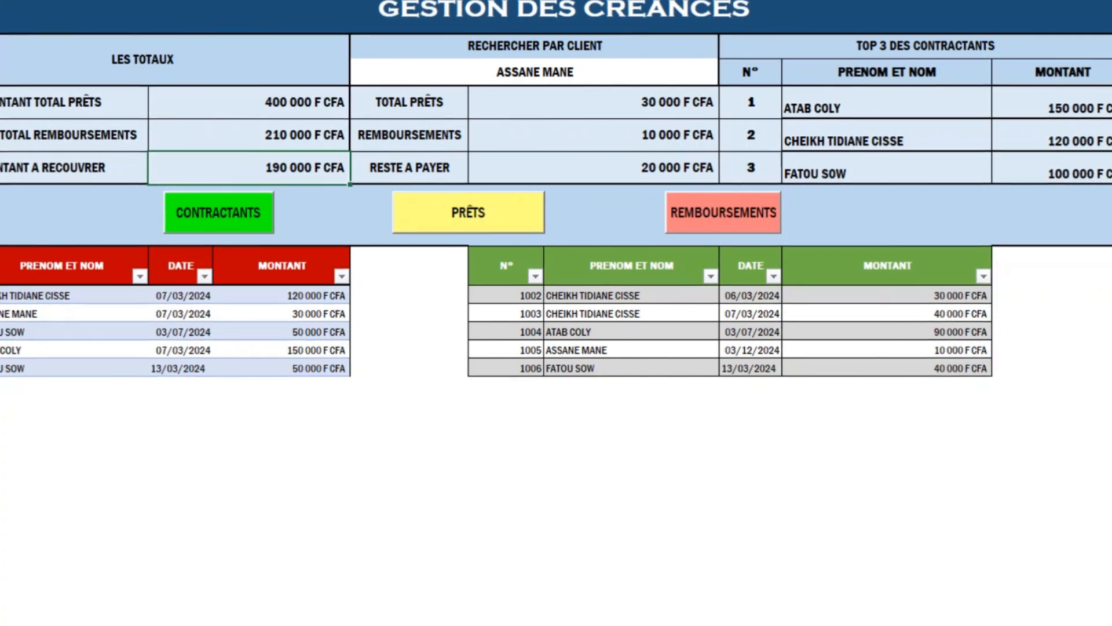
click(535, 73)
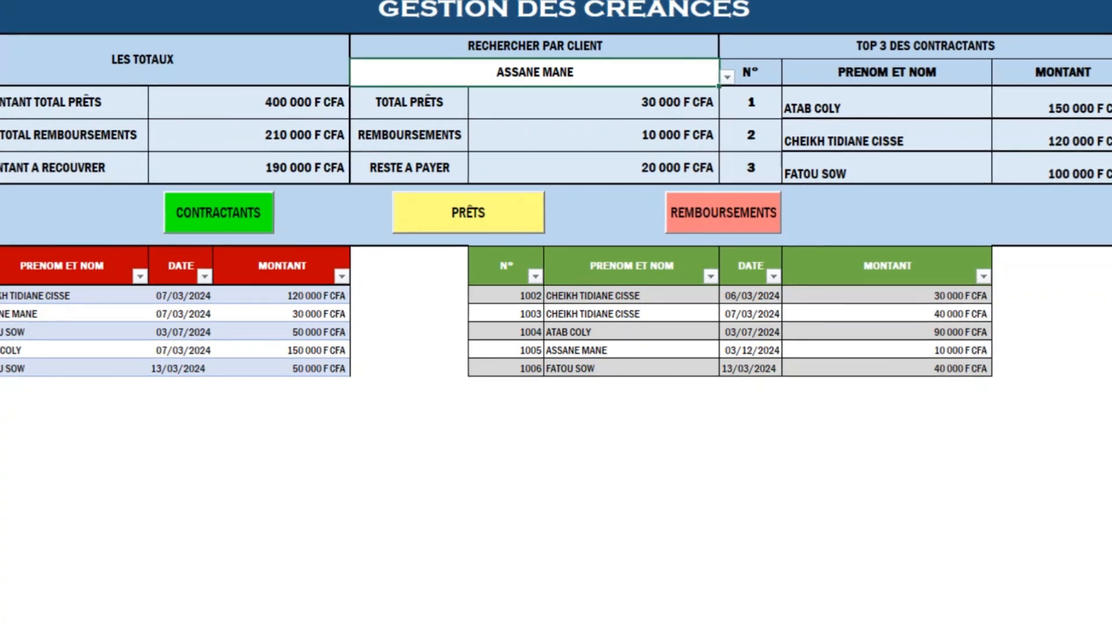
key(alt+Down)
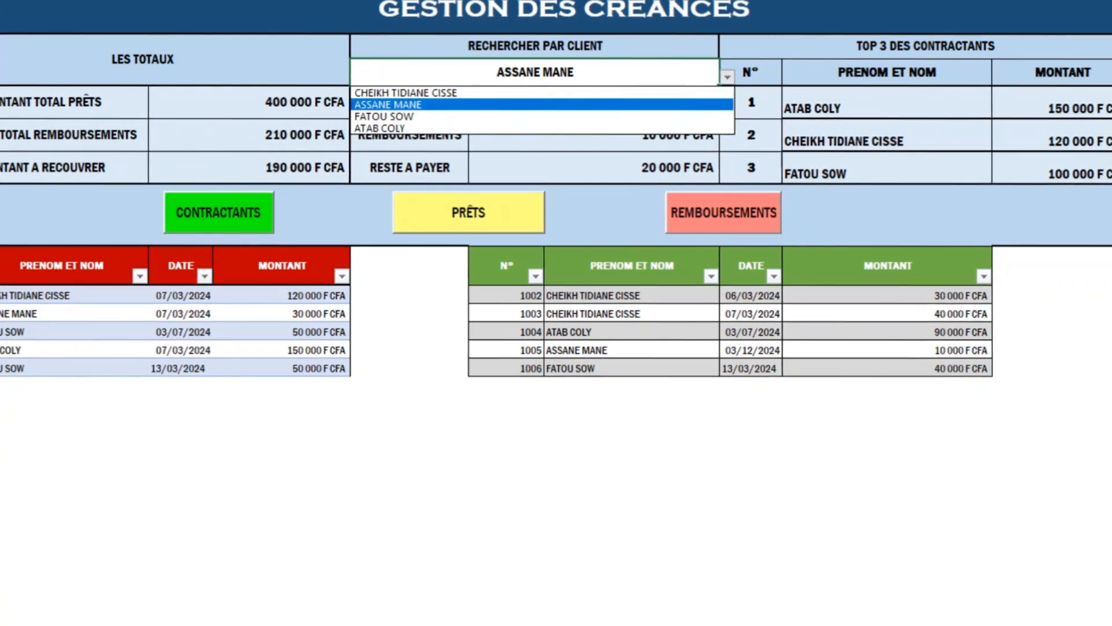
key(Escape)
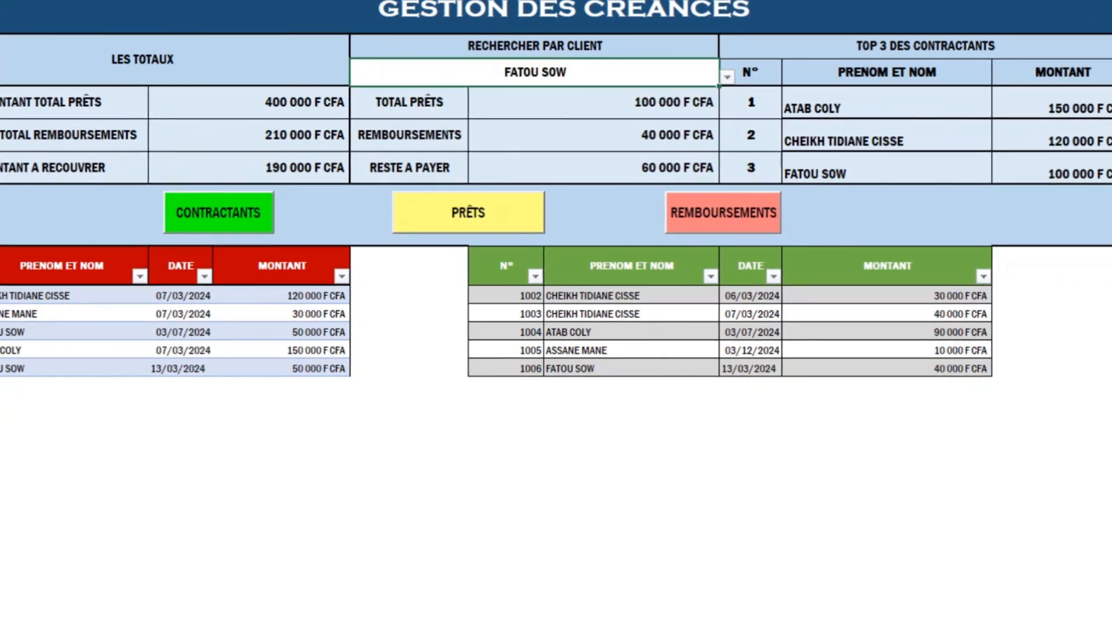
key(Return)
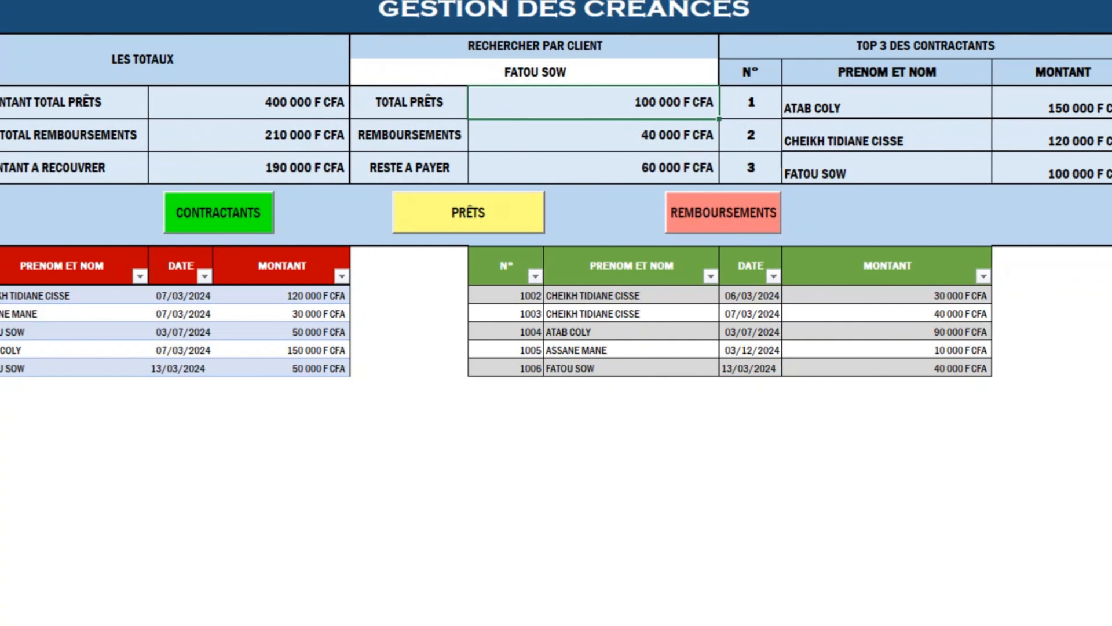
click(593, 135)
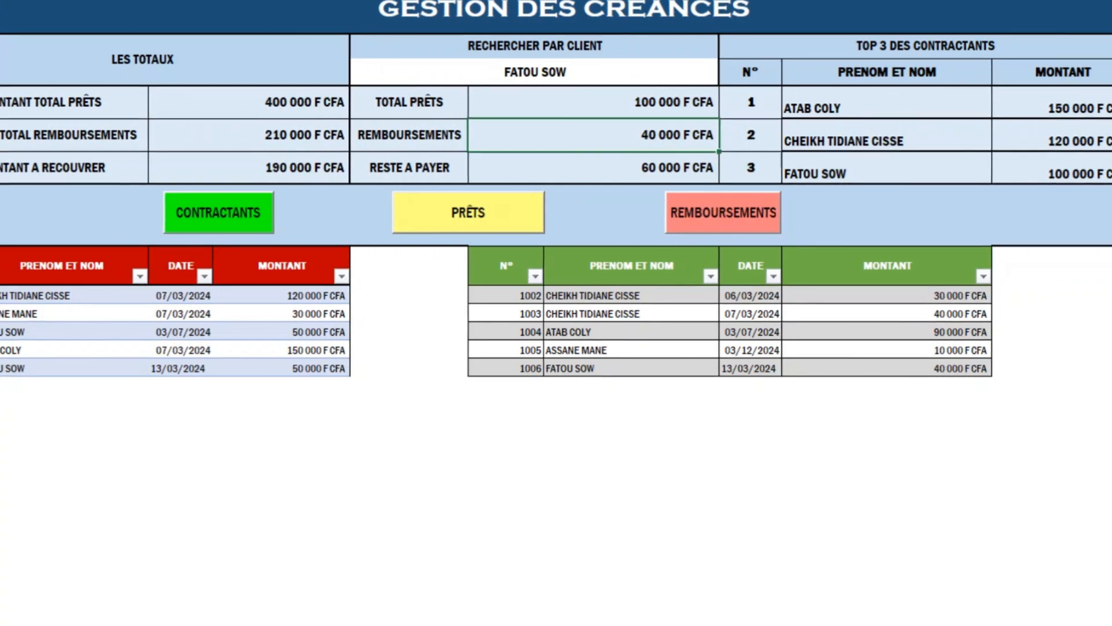
click(593, 167)
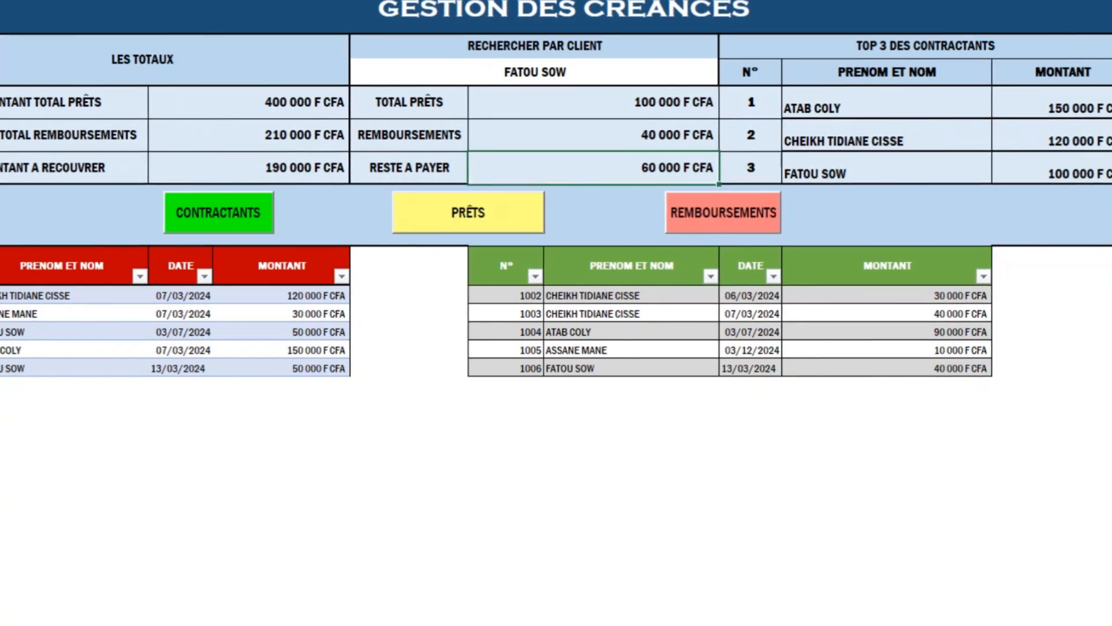
click(536, 72)
key(alt+Down)
key(Up)
key(Up)
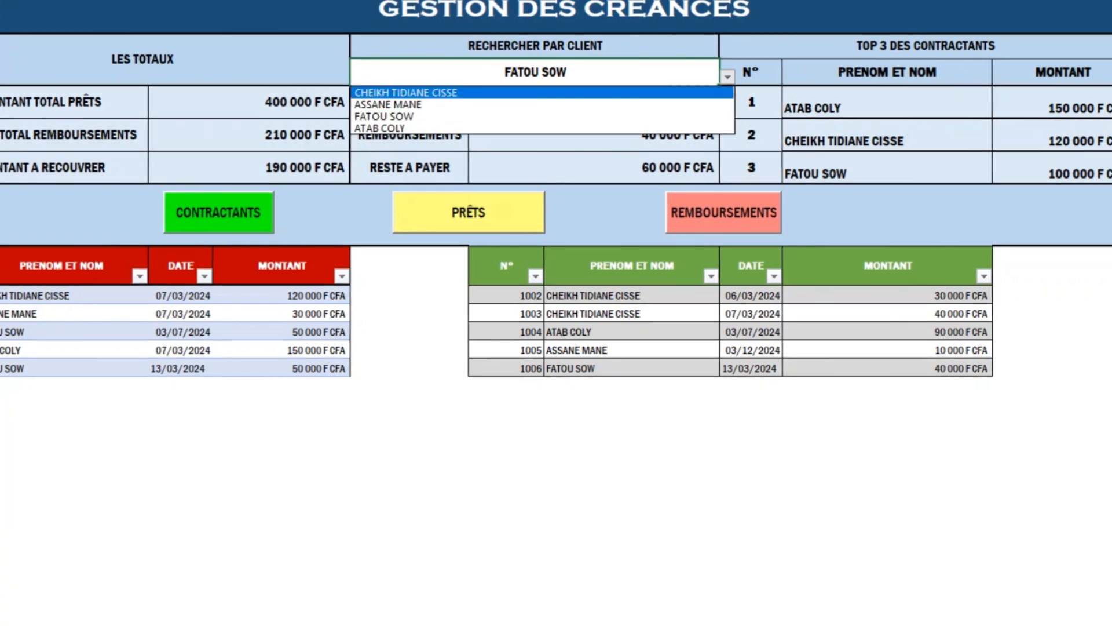
key(Return)
key(alt+Down)
key(Down)
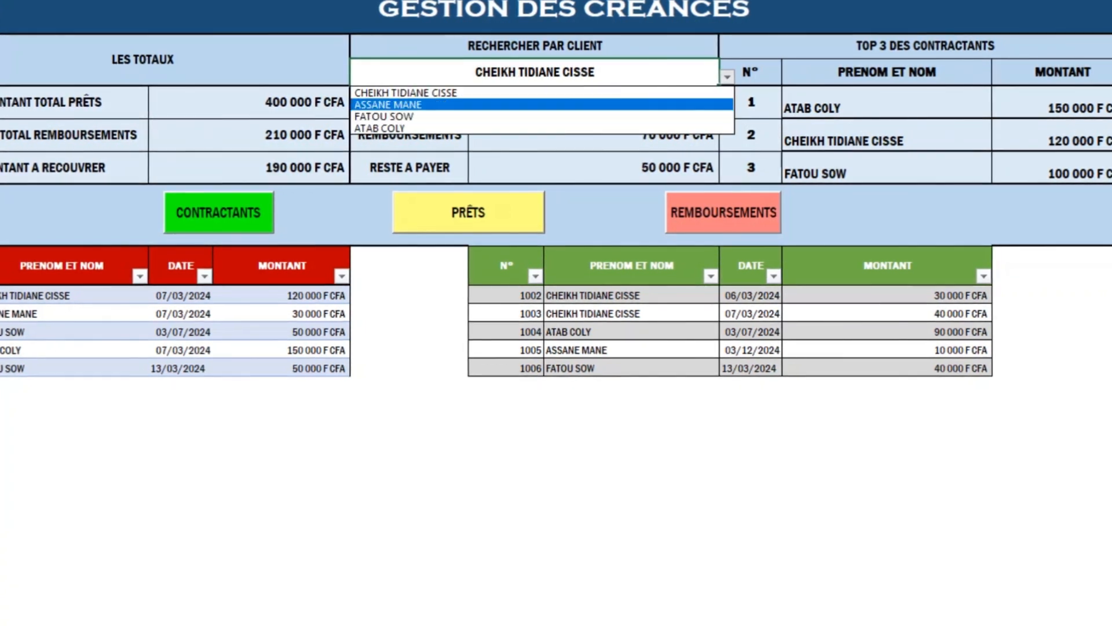
key(Down)
key(Escape)
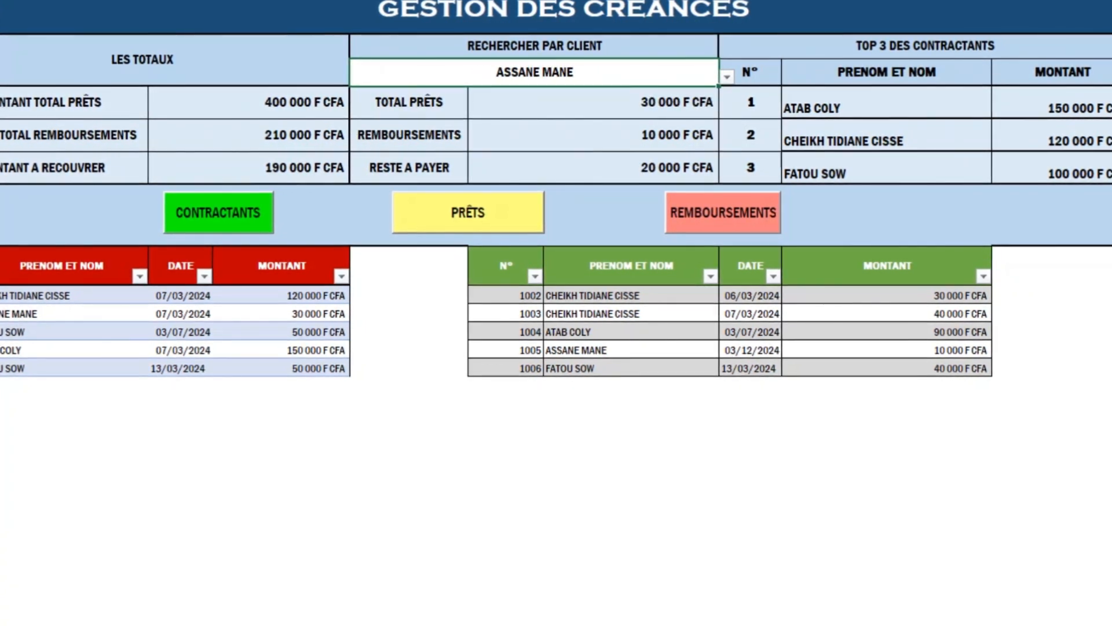
click(925, 46)
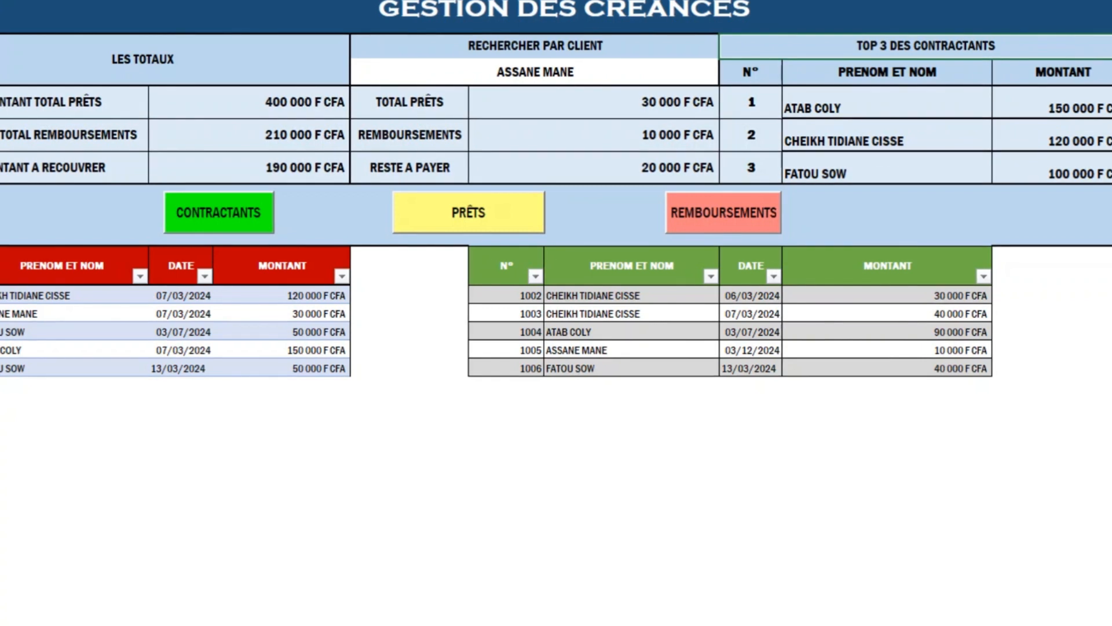
click(887, 103)
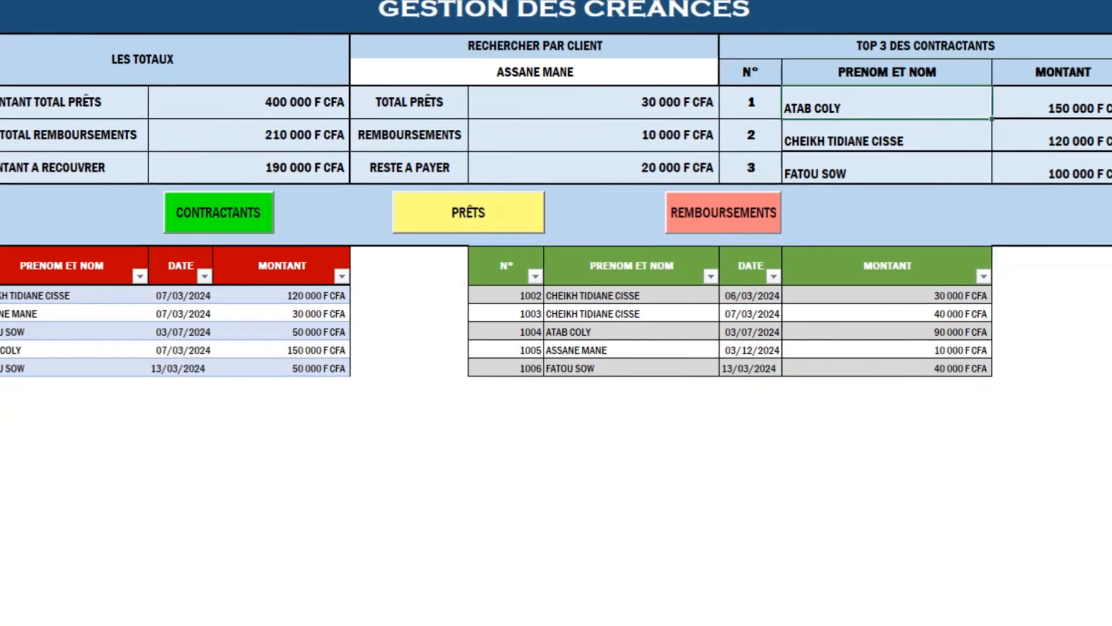
click(1060, 103)
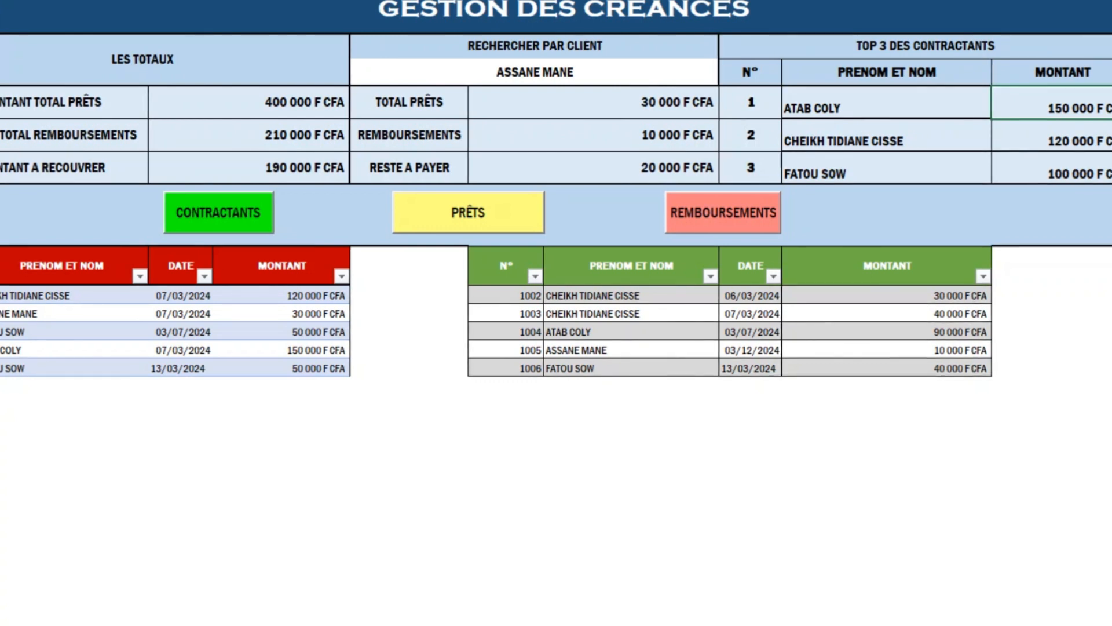
click(887, 135)
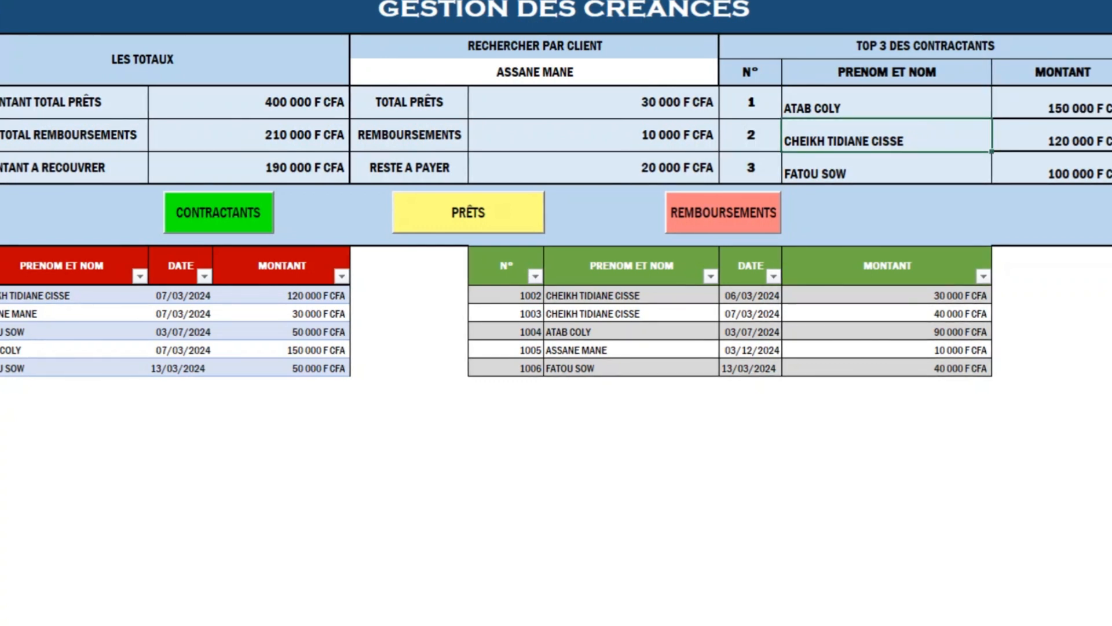
click(887, 168)
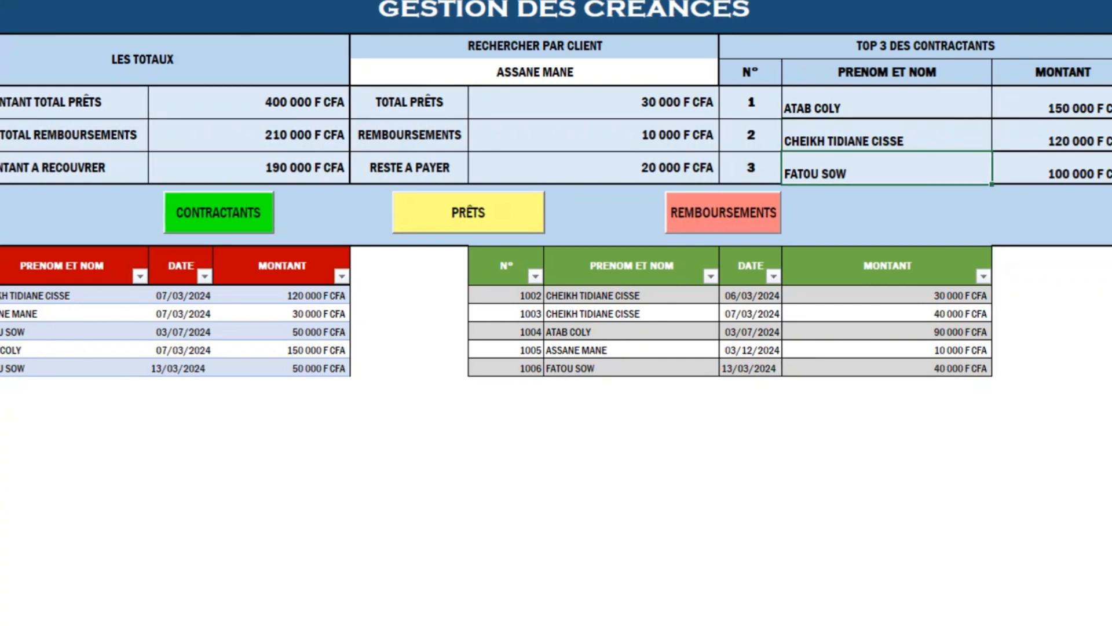